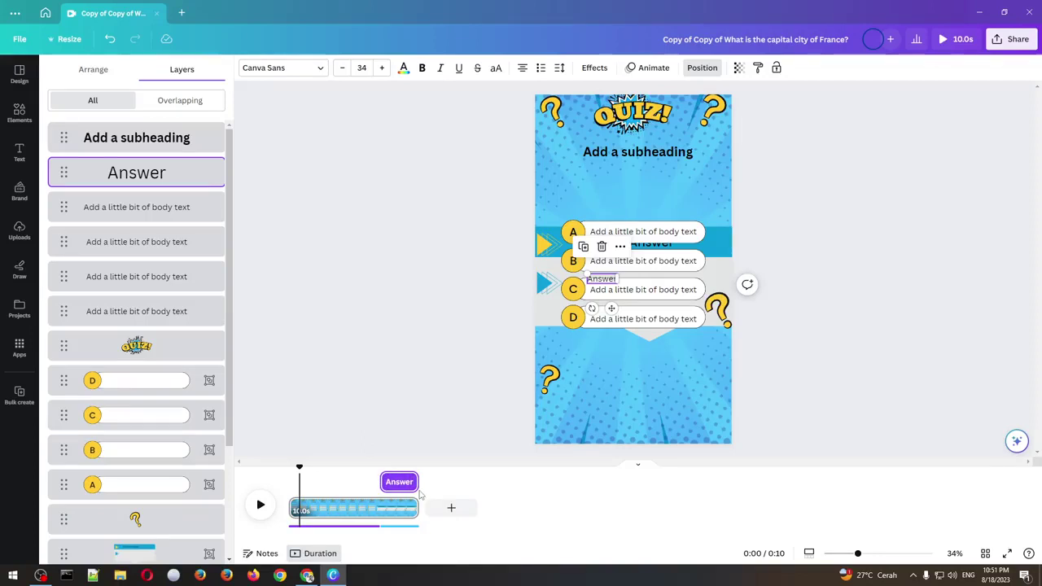
Preview the quiz video and scrub through its timeline back to the start.
click(261, 504)
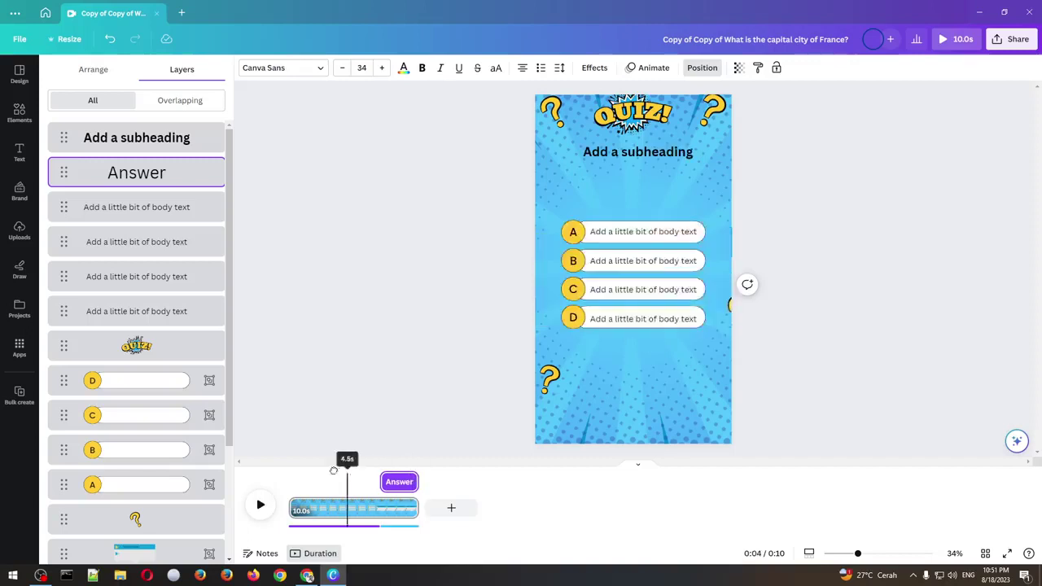
drag(421, 469, 274, 475)
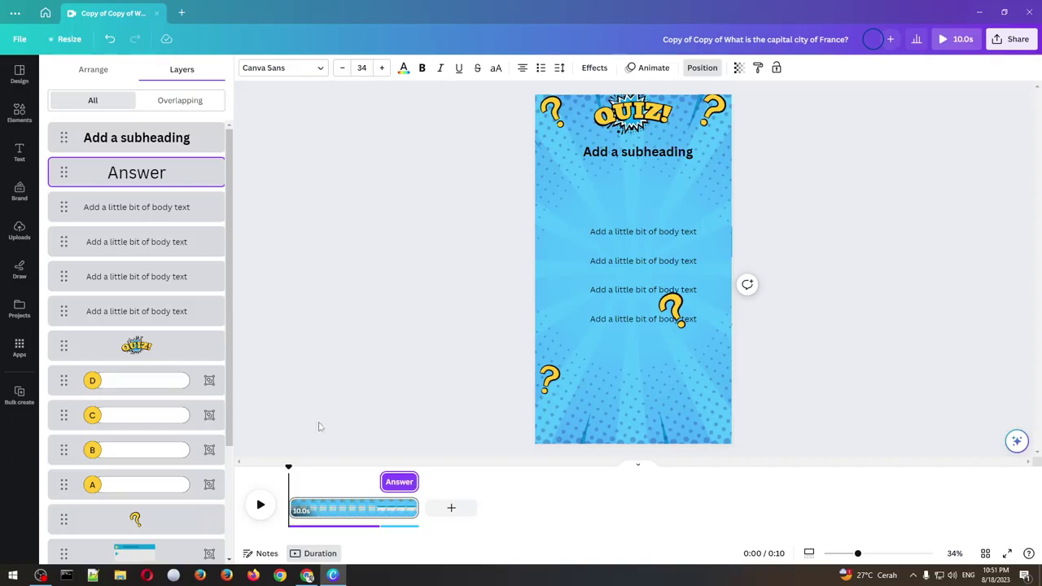
drag(287, 469, 267, 454)
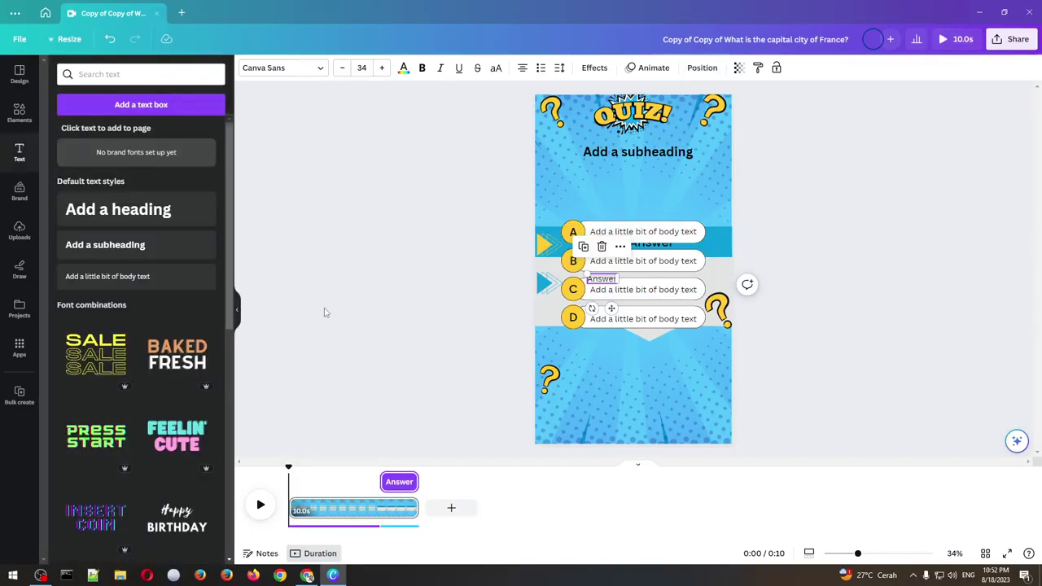
Switch to ChatGPT in Chrome and review the quiz prompt and the generated question table.
click(307, 576)
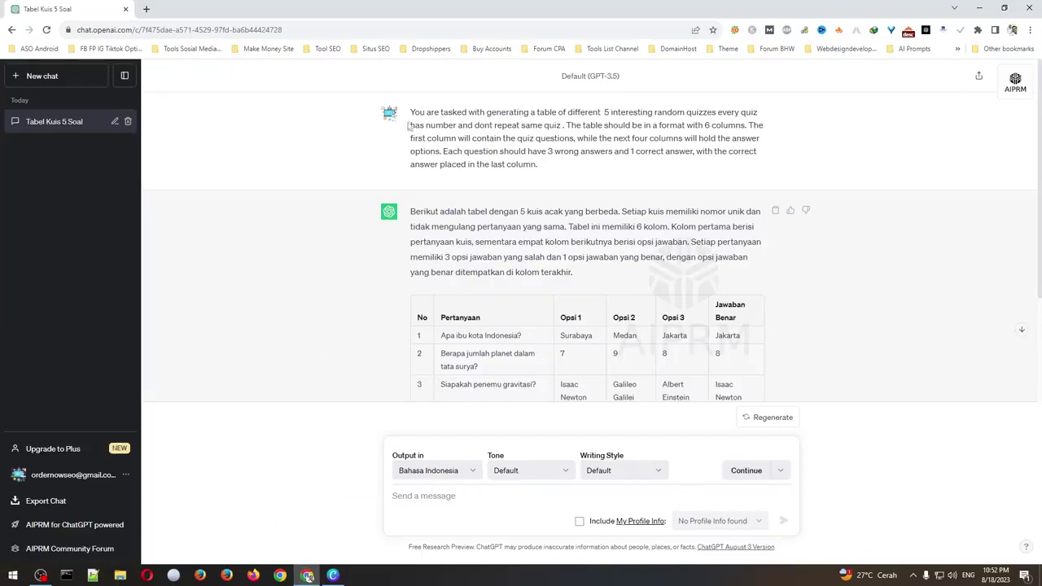
drag(549, 158, 411, 115)
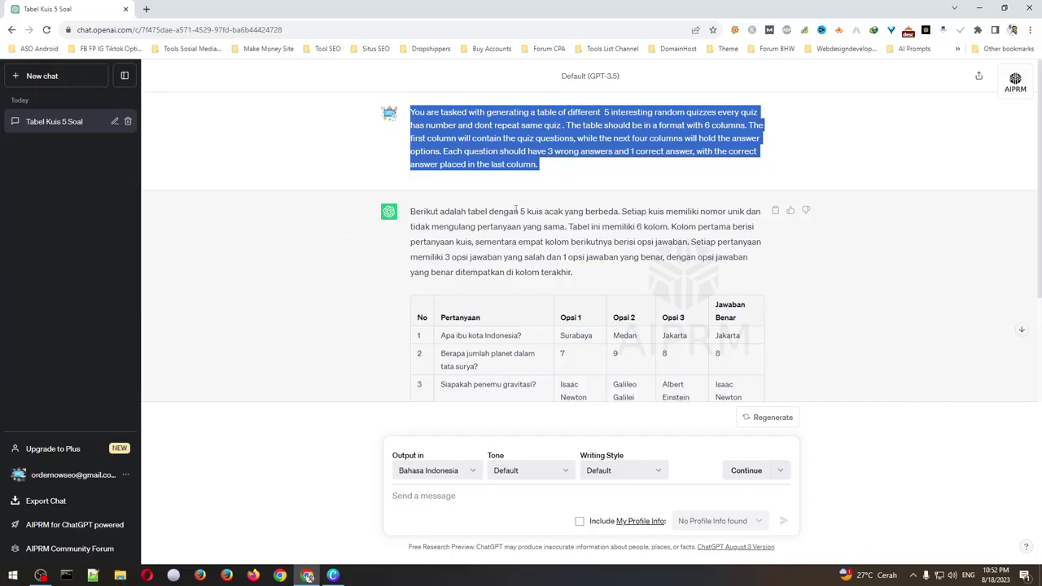
click(604, 114)
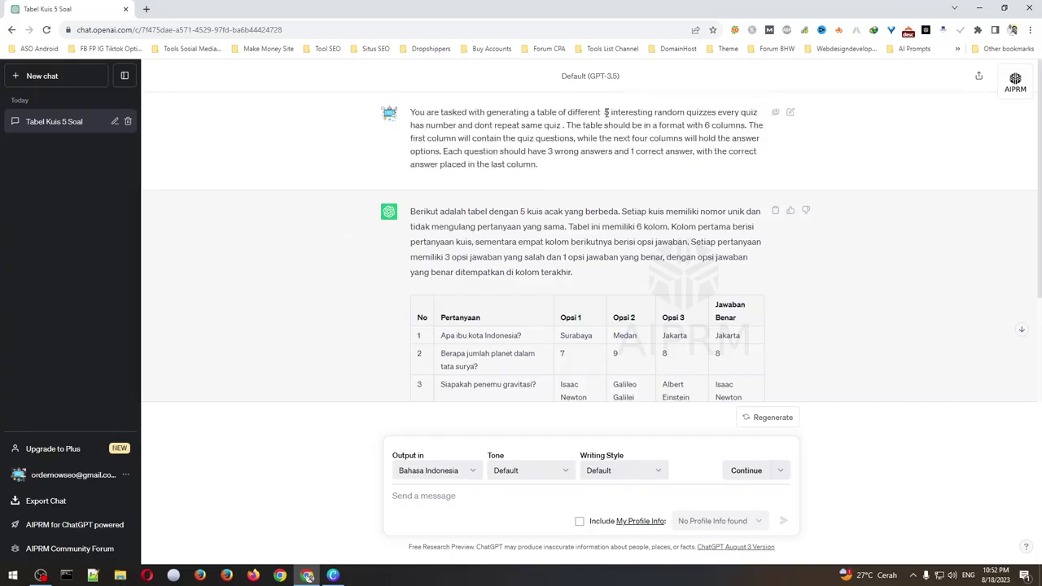
scroll(379, 256, down, 3)
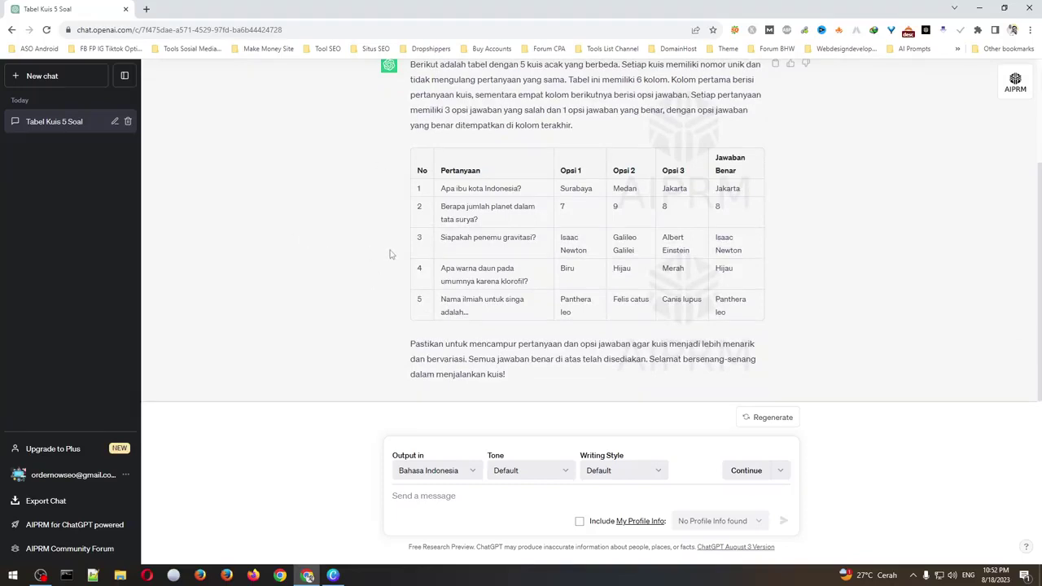
scroll(354, 251, up, 2)
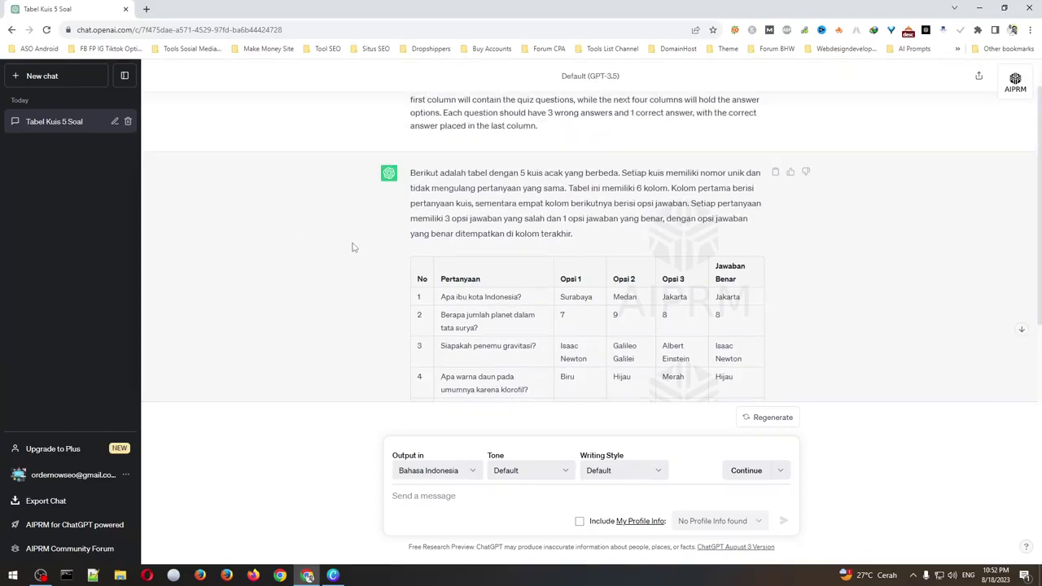
scroll(354, 236, down, 2)
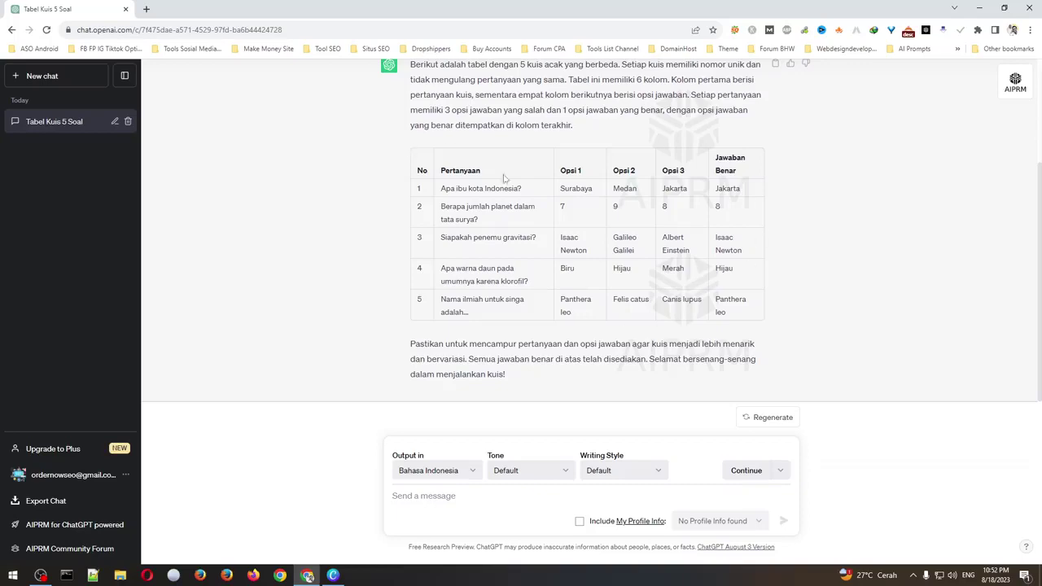
Return to Canva and open the manual data entry table of Bulk create.
click(333, 575)
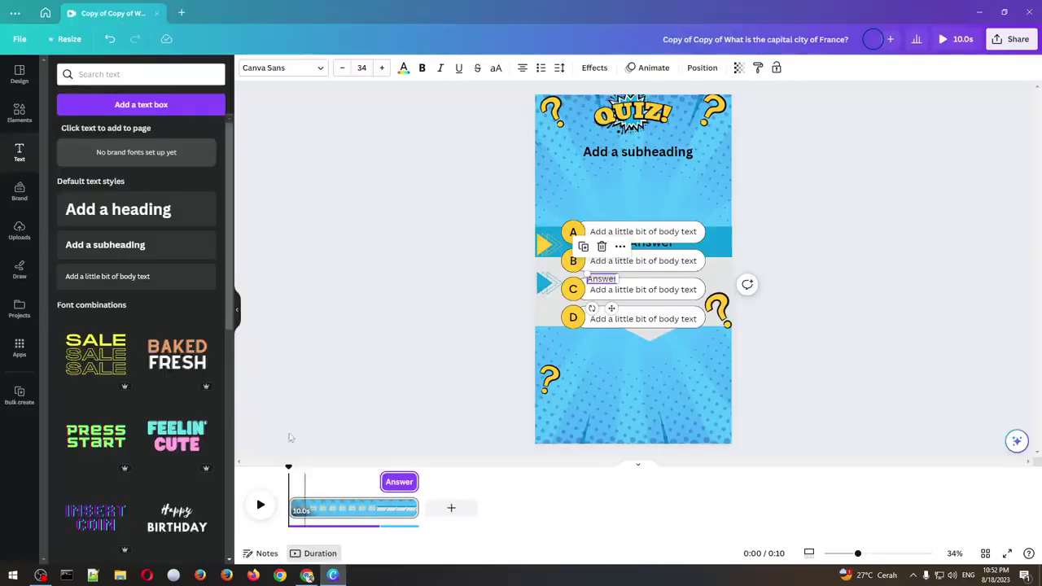
click(12, 405)
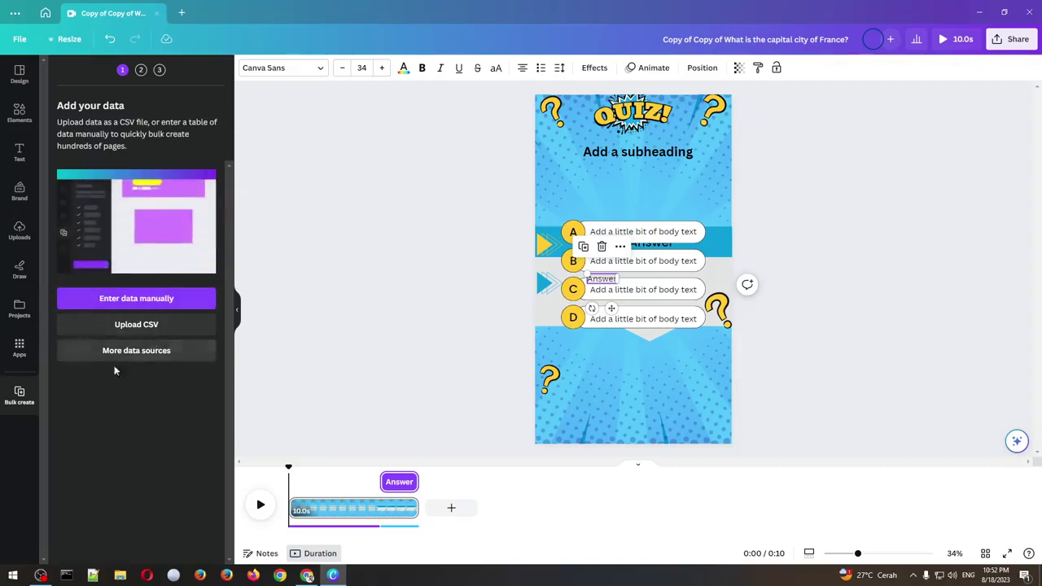
click(137, 302)
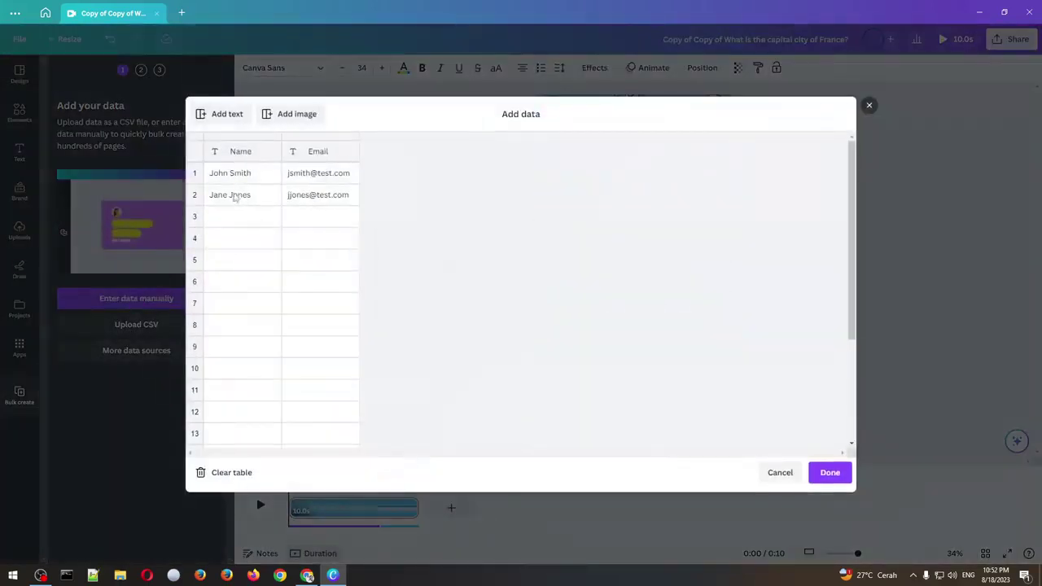
Copy the "Pertanyaan" header from the ChatGPT table and use it to rename the Name column in Canva's data table.
click(307, 574)
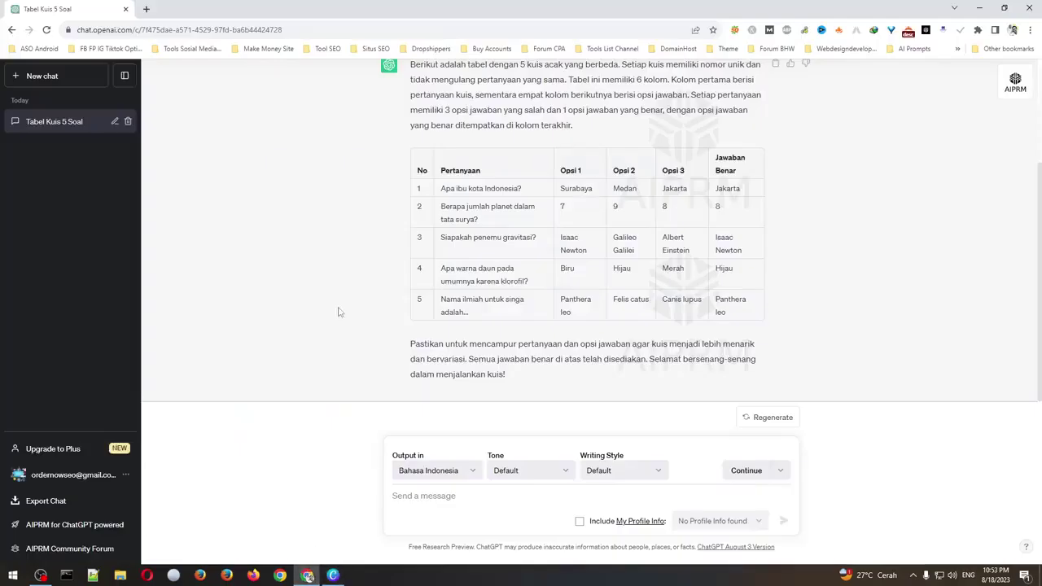
drag(482, 172, 441, 171)
right_click(464, 173)
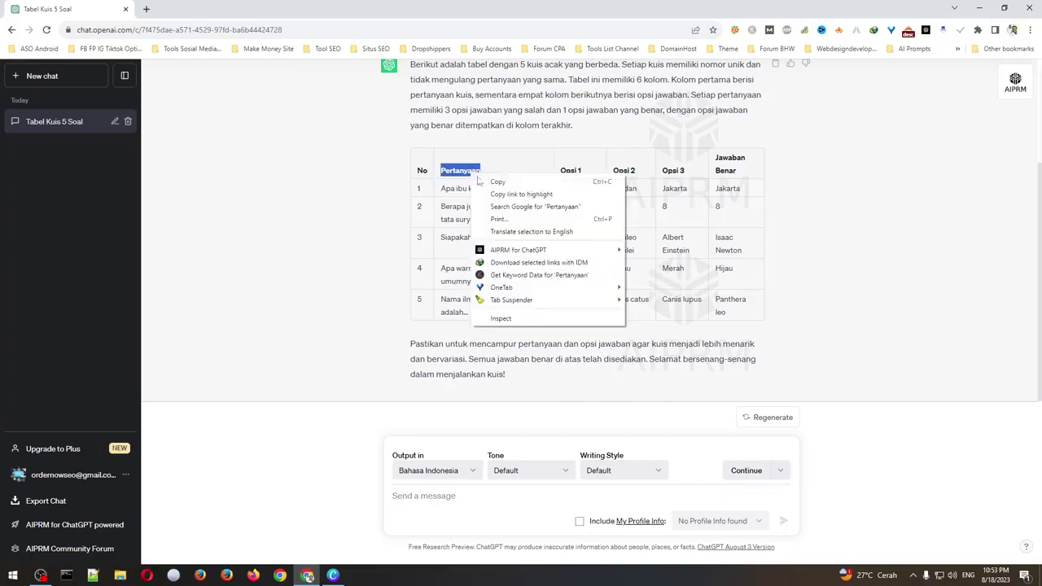
click(484, 181)
click(332, 575)
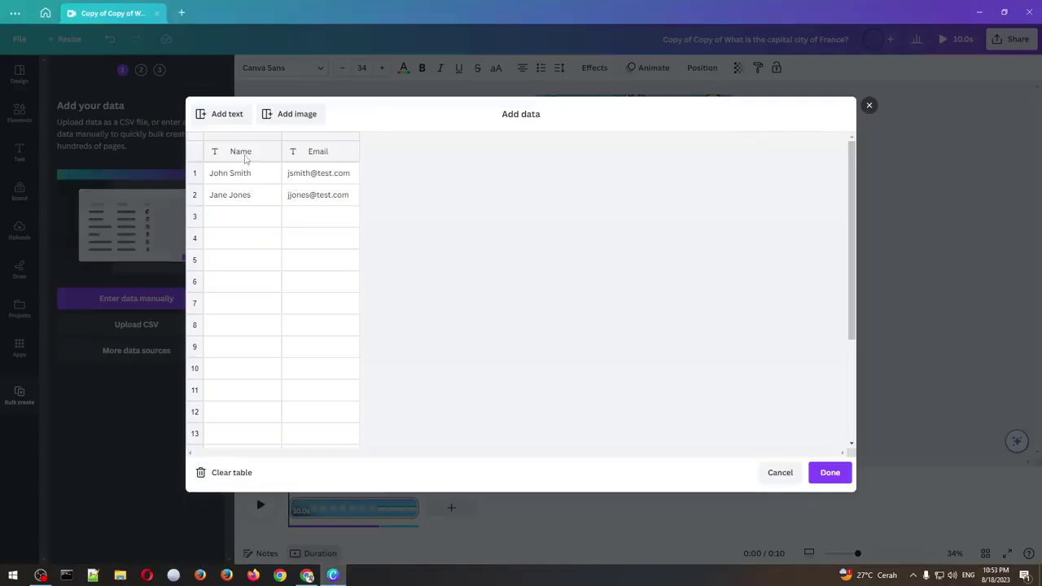
click(244, 153)
key(BackSpace)
key(BackSpace)
key(BackSpace)
key(BackSpace)
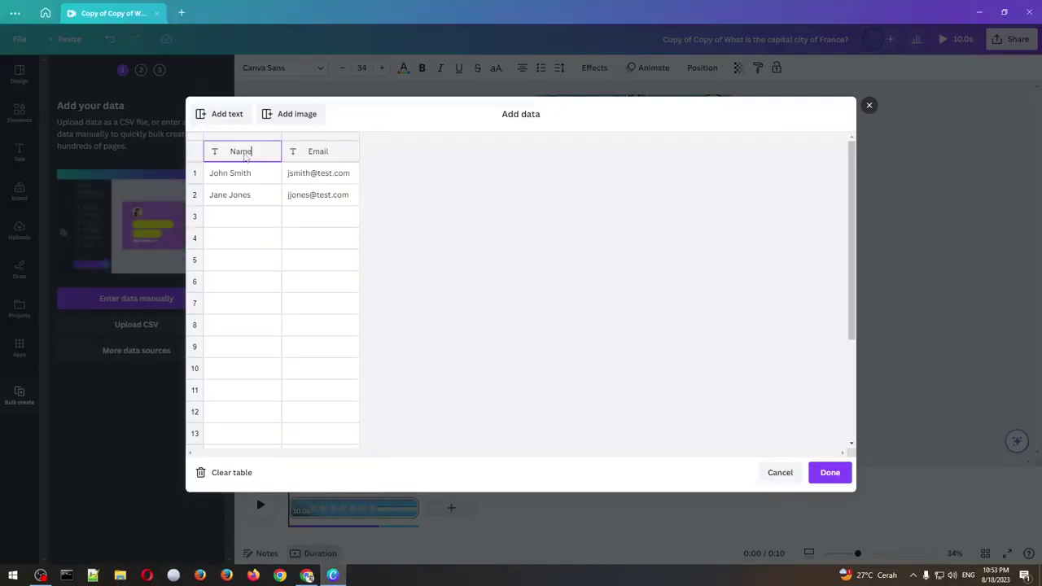
key(ctrl+v)
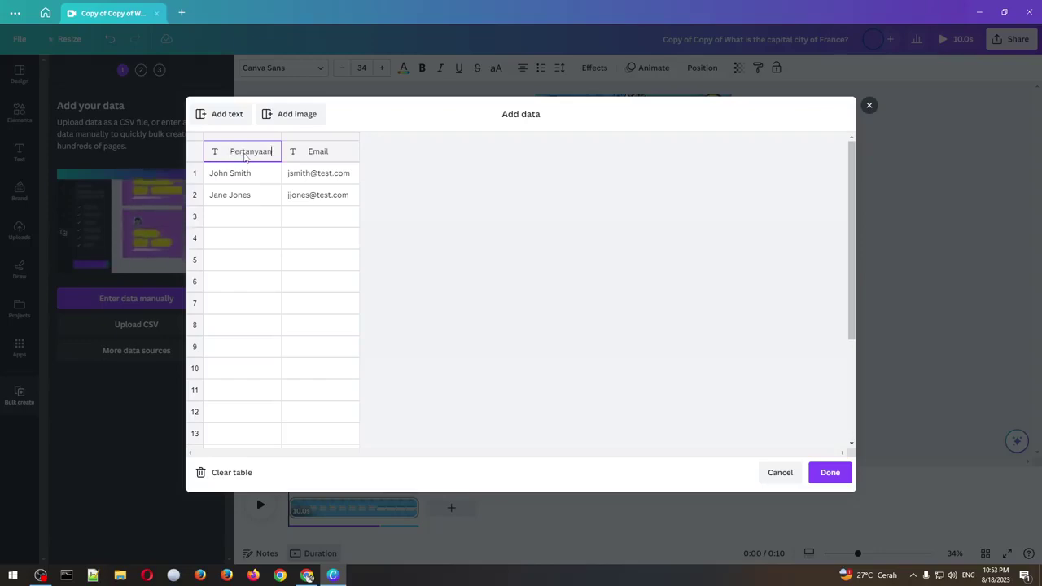
Check the ChatGPT table's columns and add three text columns to Canva's data table.
click(306, 575)
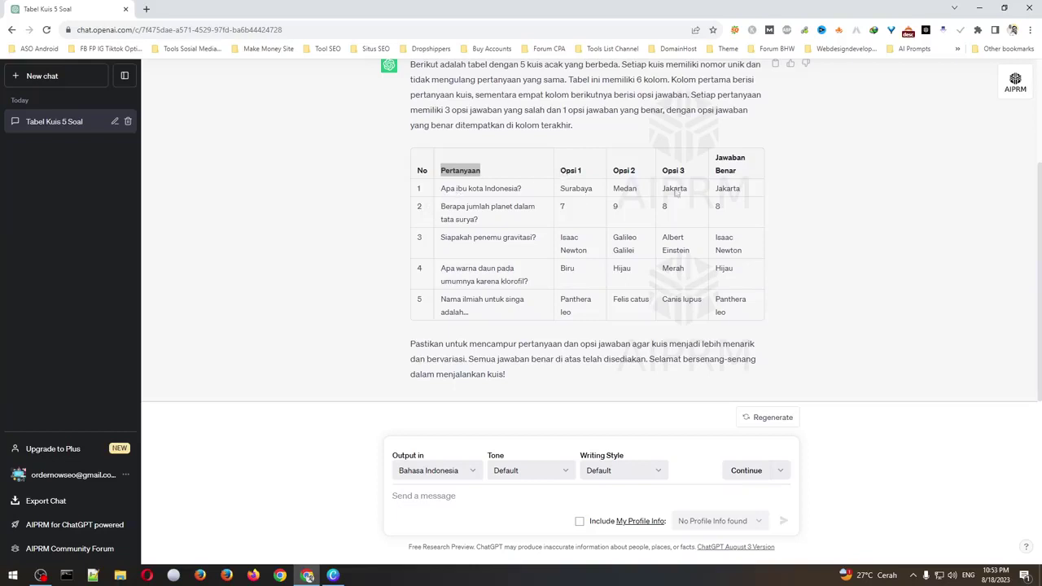
click(333, 576)
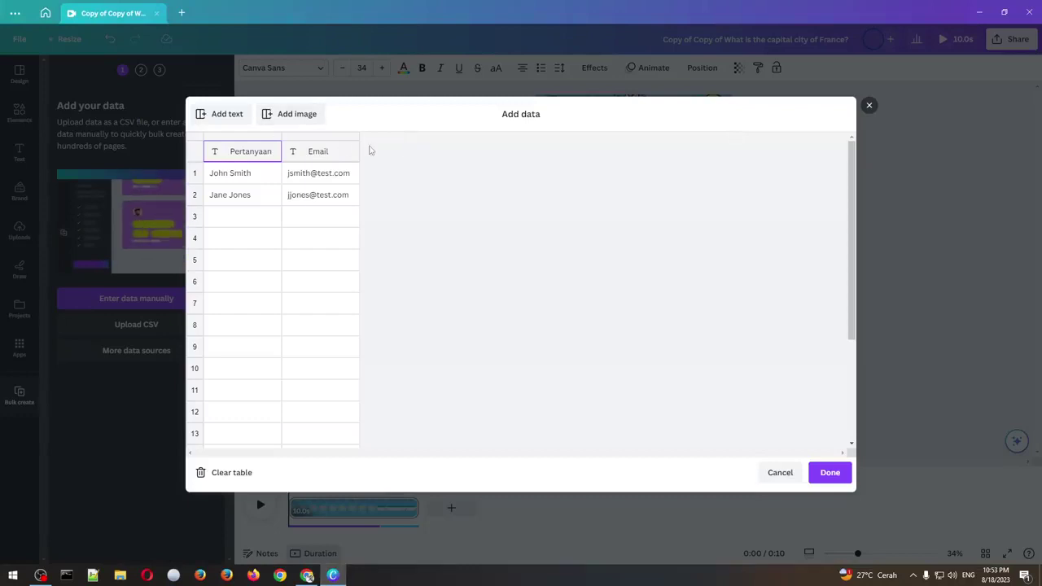
click(239, 116)
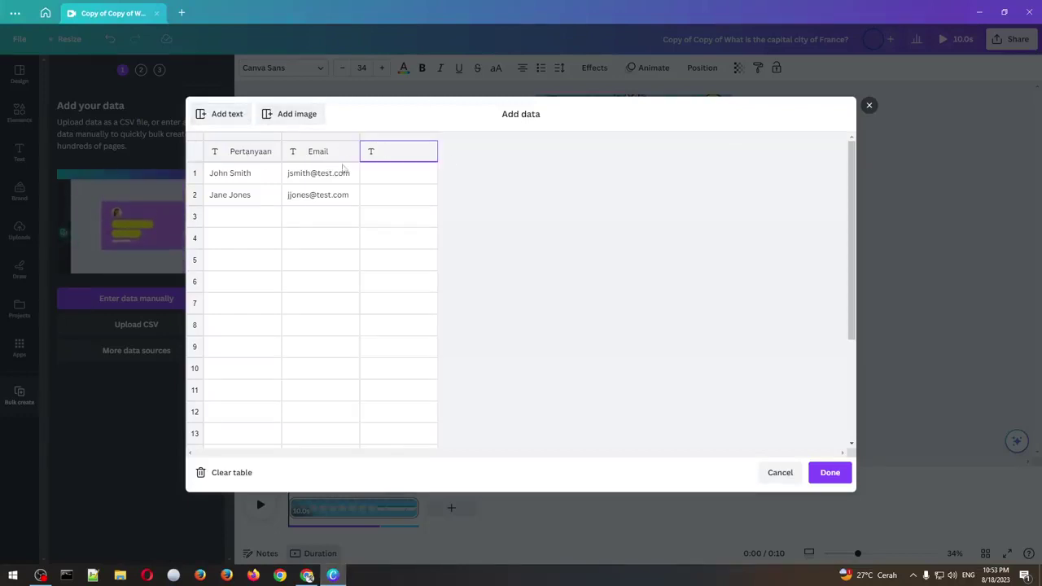
click(214, 113)
click(213, 113)
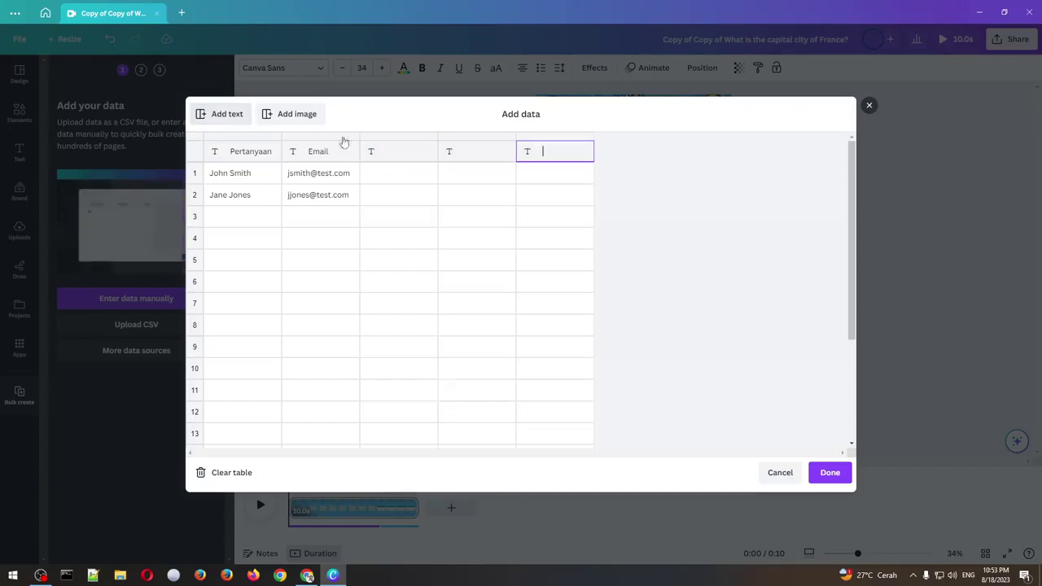
Copy the "Opsi 1" header from the ChatGPT table and replace the Email column's name with it in Canva.
click(306, 575)
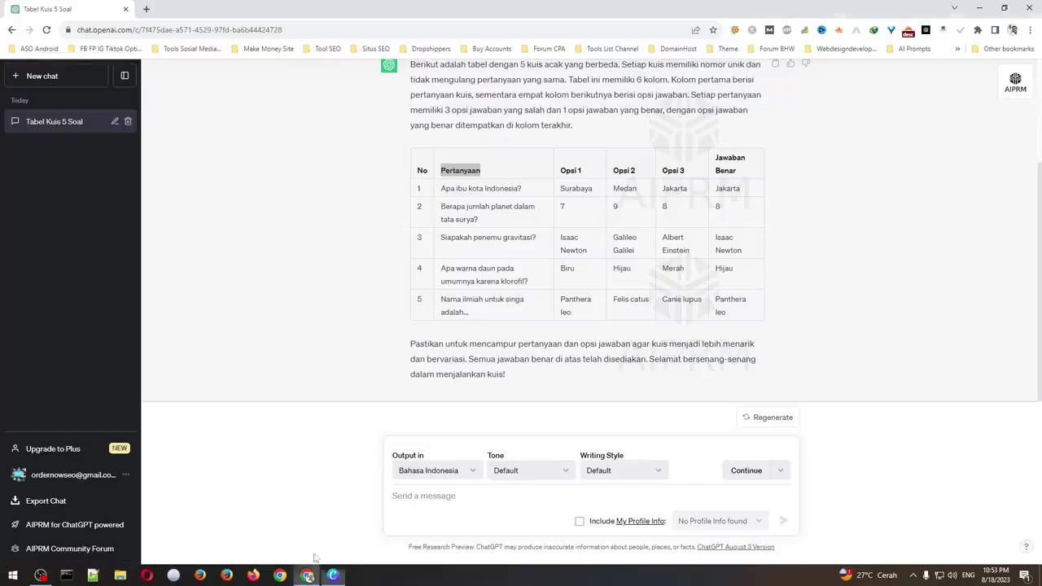
triple_click(584, 172)
right_click(584, 169)
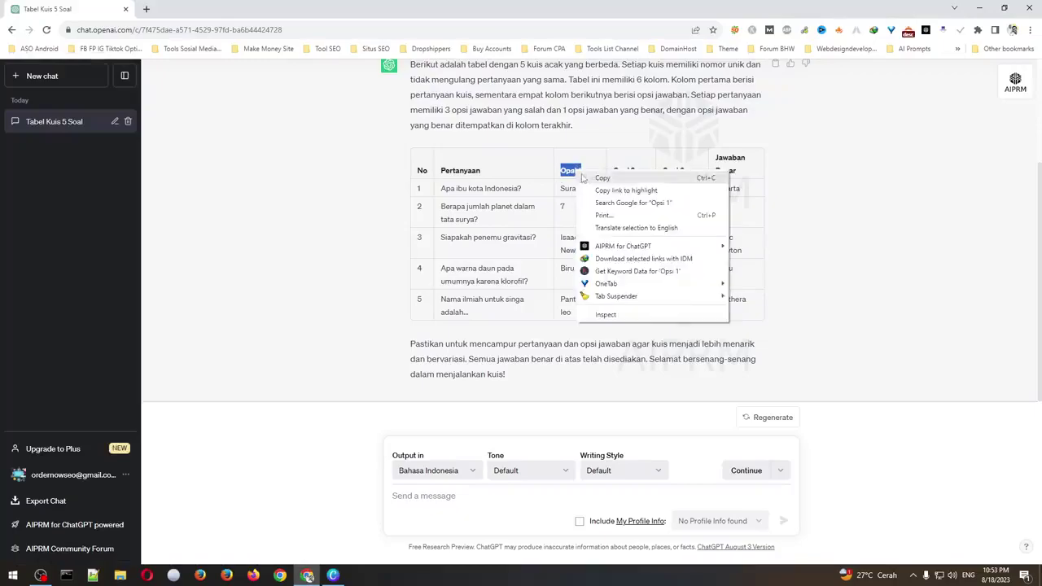
click(606, 175)
click(333, 576)
click(342, 153)
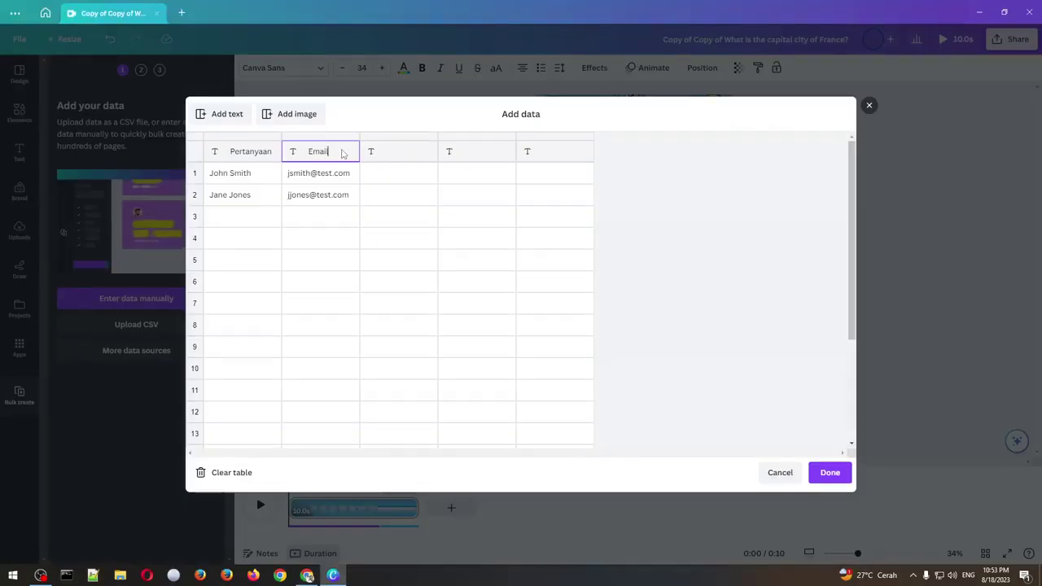
key(BackSpace)
key(BackSpace)
key(BackSpace)
key(BackSpace)
key(BackSpace)
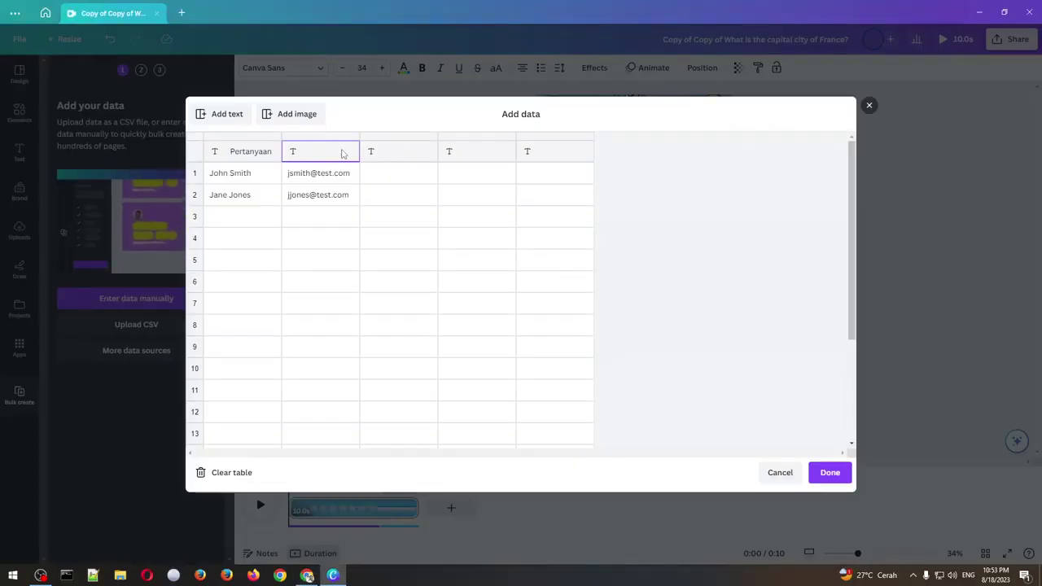
key(ctrl+v)
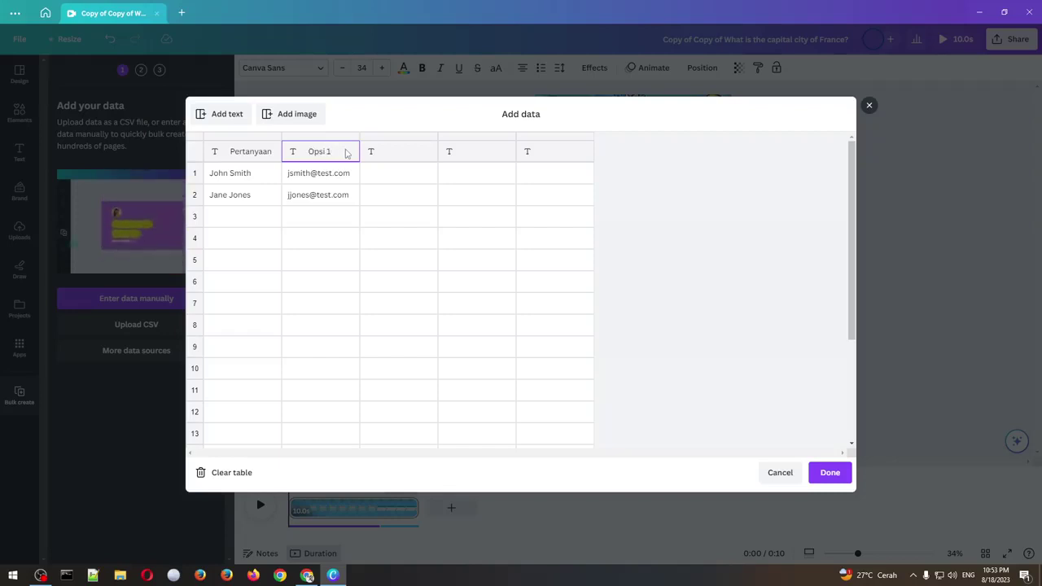
Name the third column "Opsi 2" and the fourth column "Opsi 3" in the data table.
click(386, 153)
key(ctrl+v)
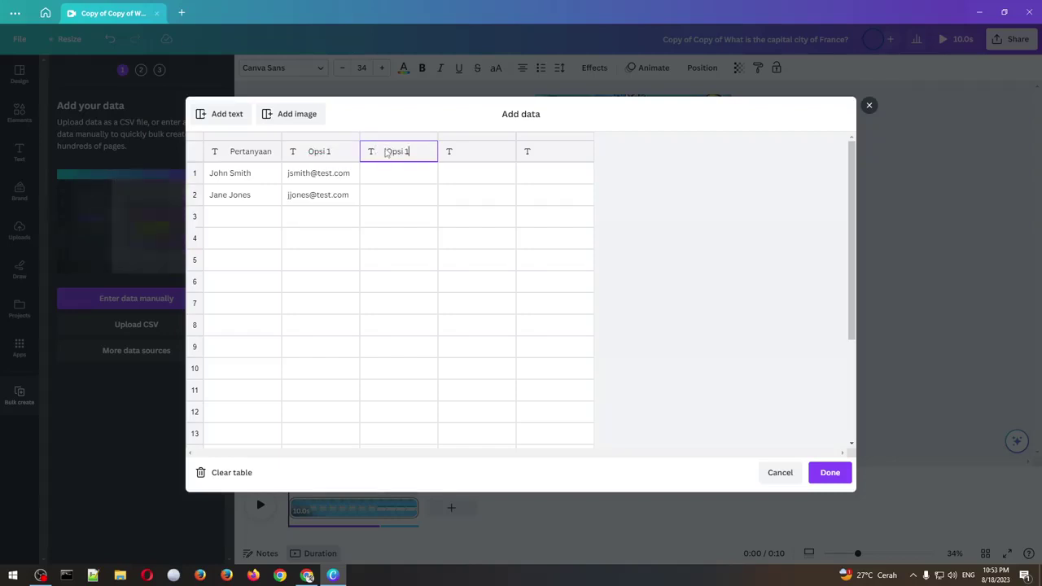
text(2)
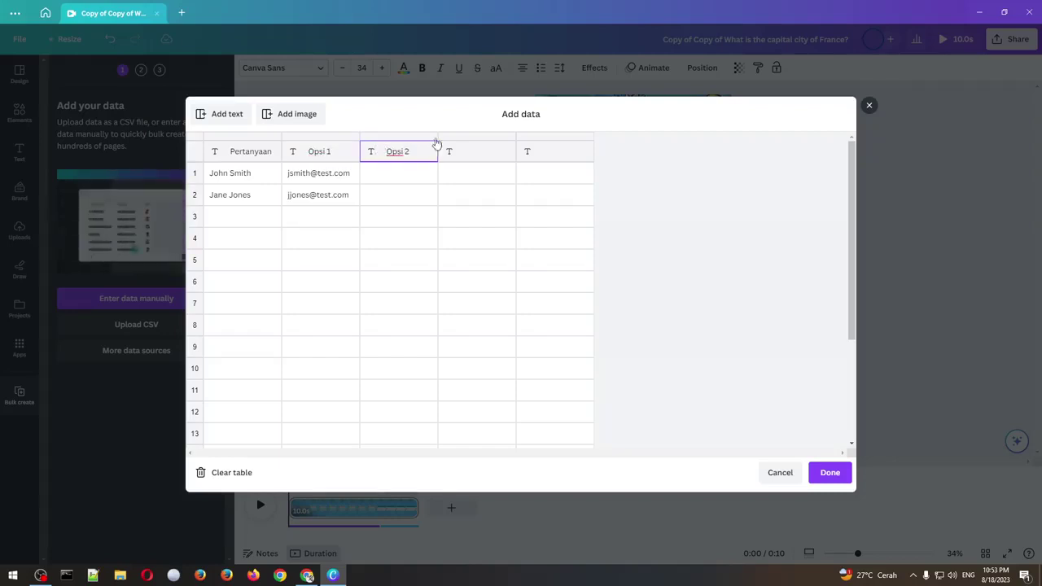
click(480, 156)
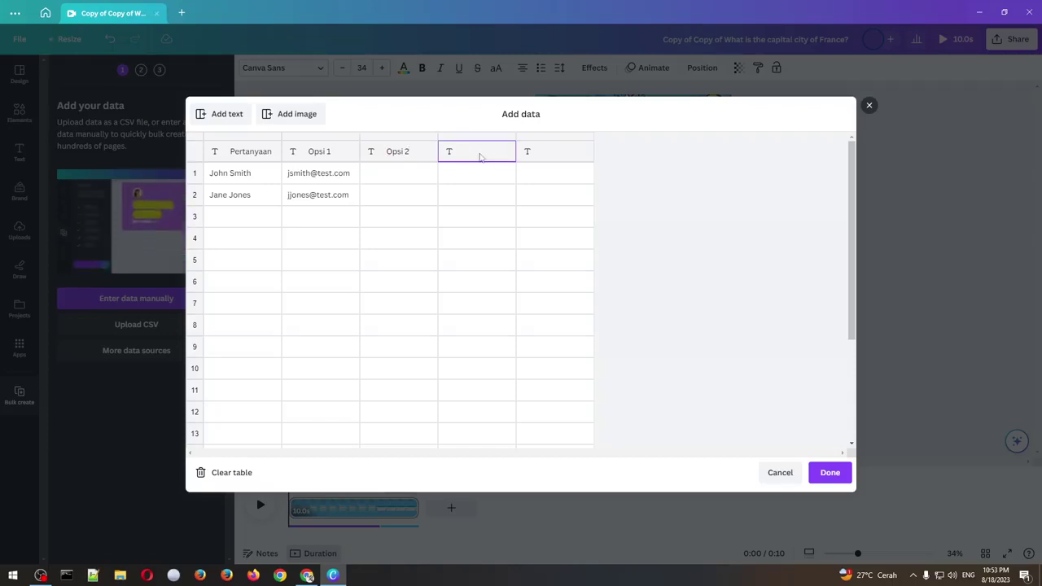
key(ctrl+v)
key(BackSpace)
key(BackSpace)
key(BackSpace)
key(BackSpace)
key(BackSpace)
key(BackSpace)
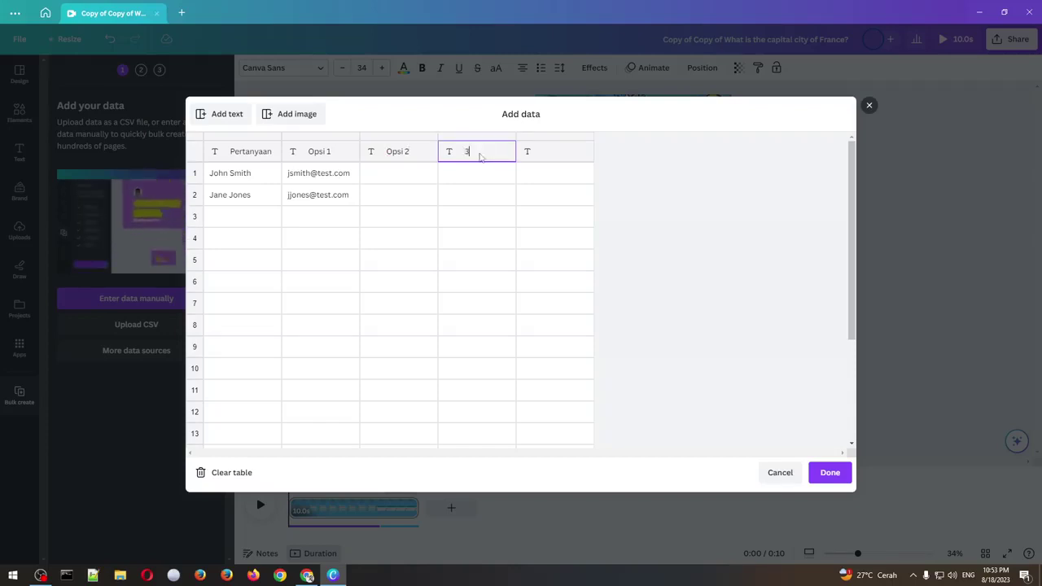
text(Opsi 3)
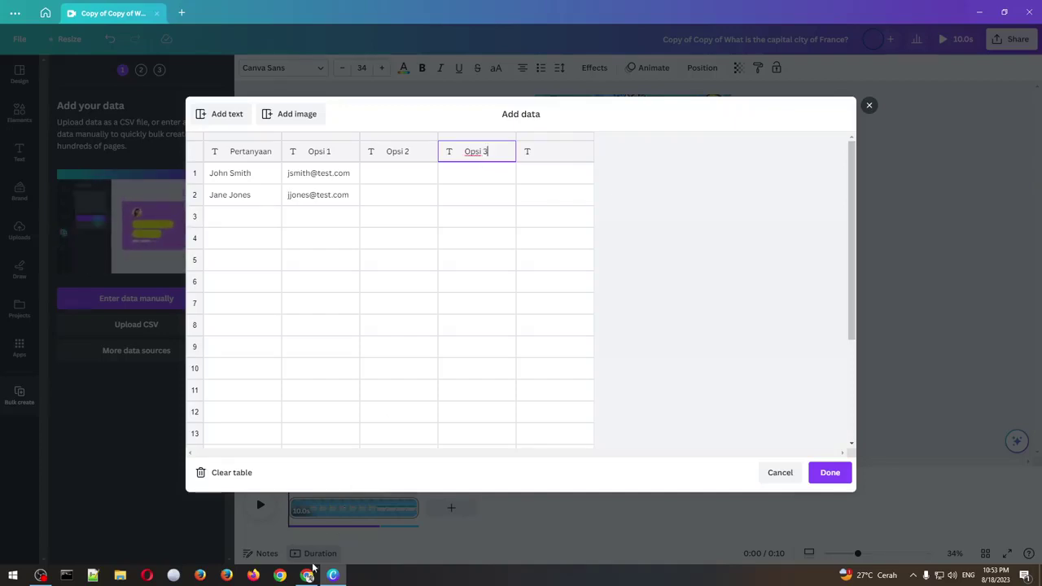
Copy the "Jawaban Benar" header from the ChatGPT table and use it to name the fifth column in Canva's data table.
key(alt+Tab)
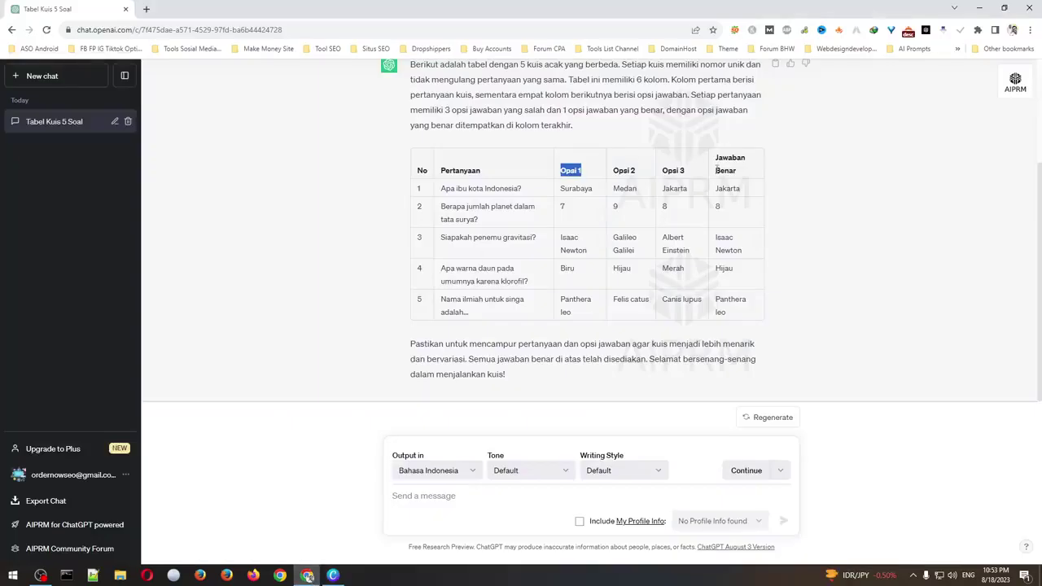
drag(716, 159, 739, 174)
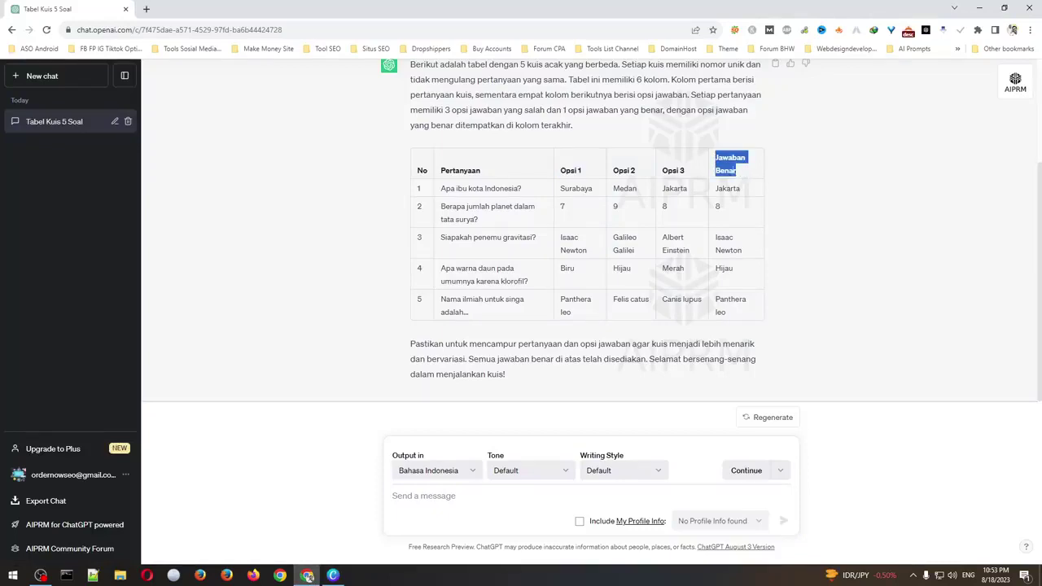
right_click(736, 168)
click(752, 174)
key(alt+Tab)
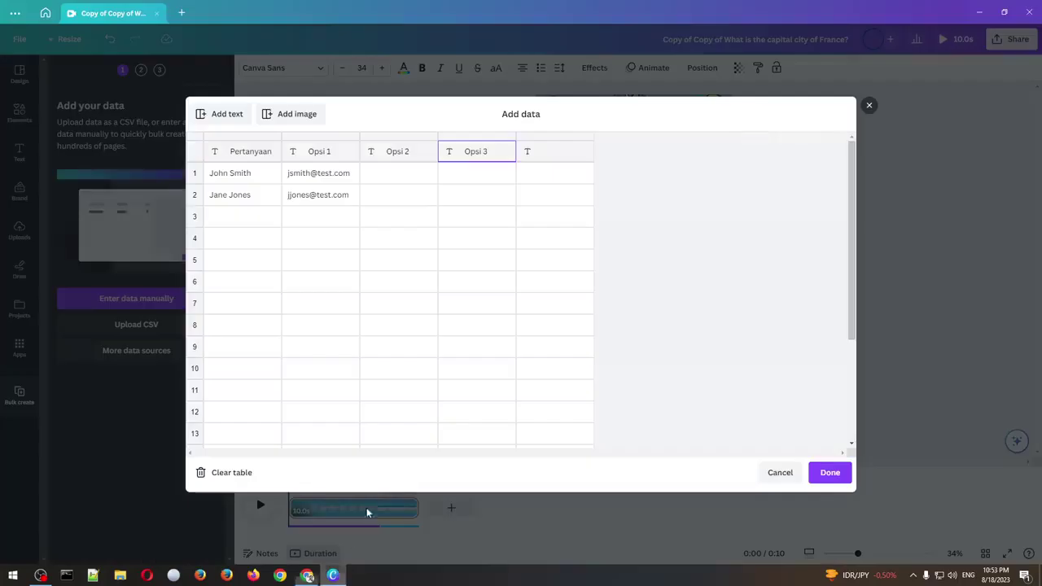
click(545, 153)
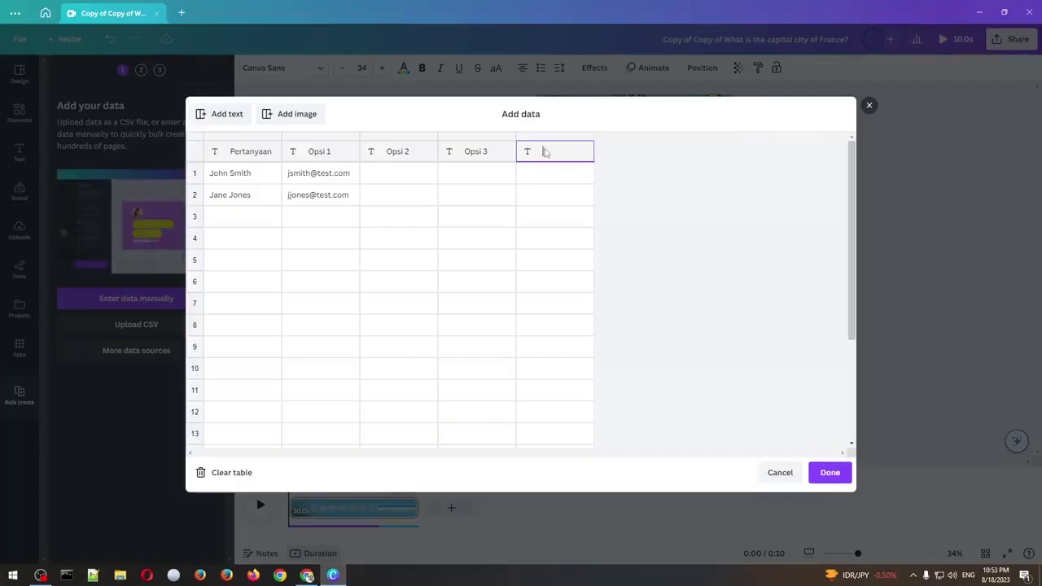
key(ctrl+v)
Copy "Apa ibu kota Indonesia?" from the ChatGPT table and replace the sample name in row 1 of Canva's Pertanyaan column with it.
click(258, 180)
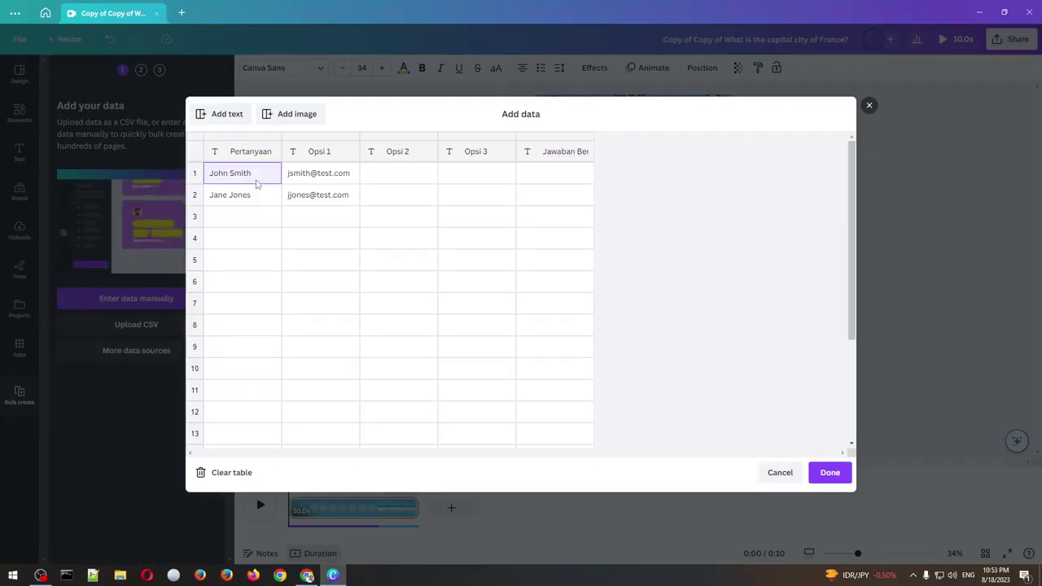
click(308, 575)
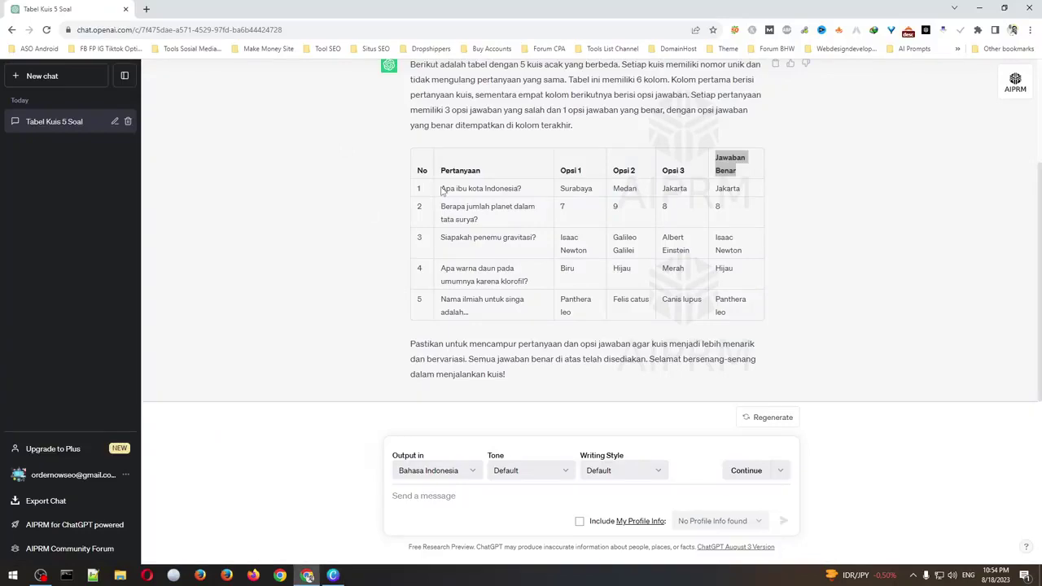
triple_click(524, 187)
right_click(519, 188)
click(553, 197)
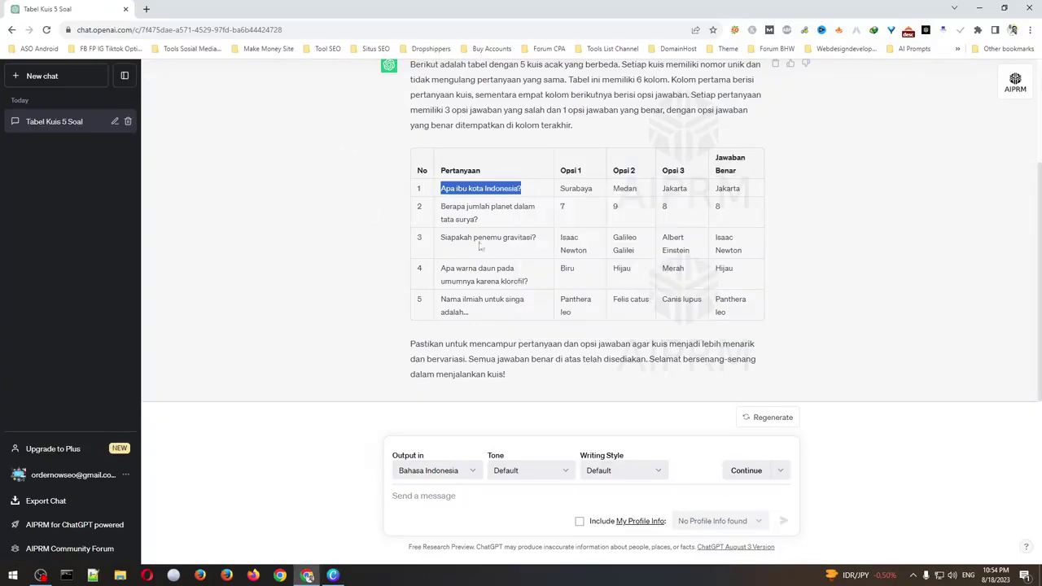
click(333, 575)
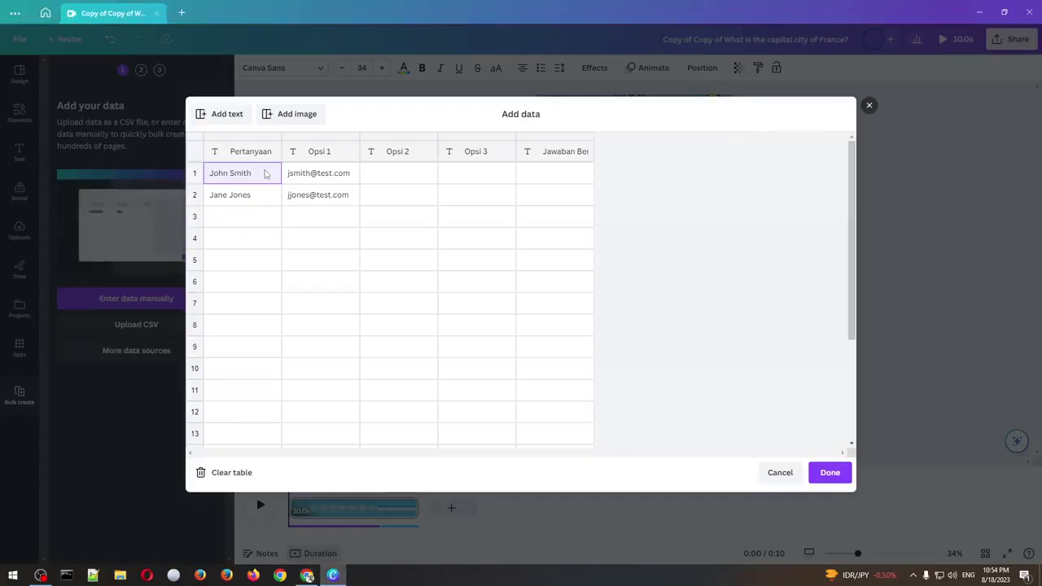
key(BackSpace)
key(BackSpace)
key(BackSpace)
key(BackSpace)
key(BackSpace)
key(BackSpace)
key(BackSpace)
key(BackSpace)
key(BackSpace)
key(BackSpace)
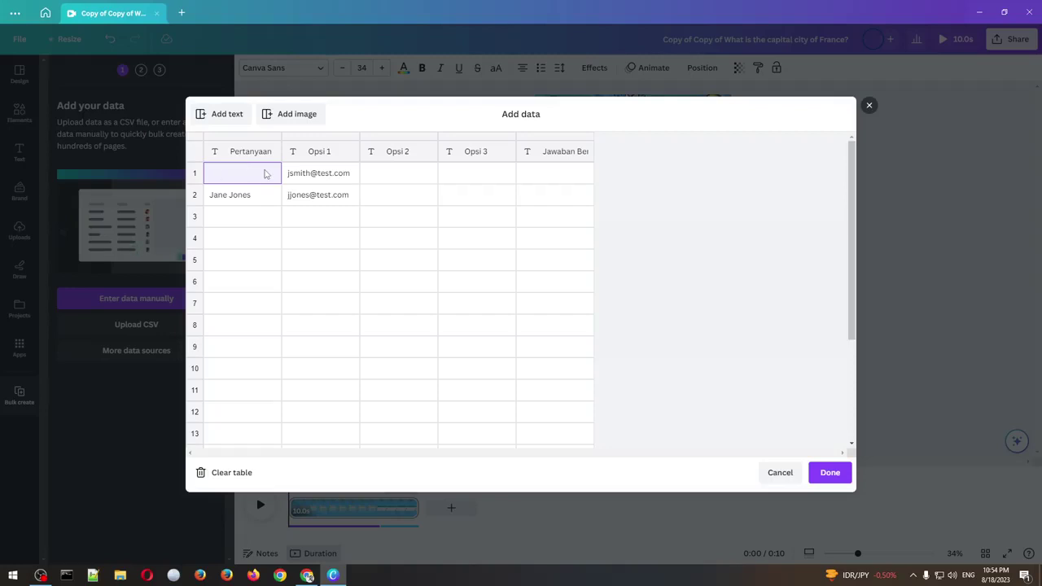
right_click(264, 173)
click(286, 207)
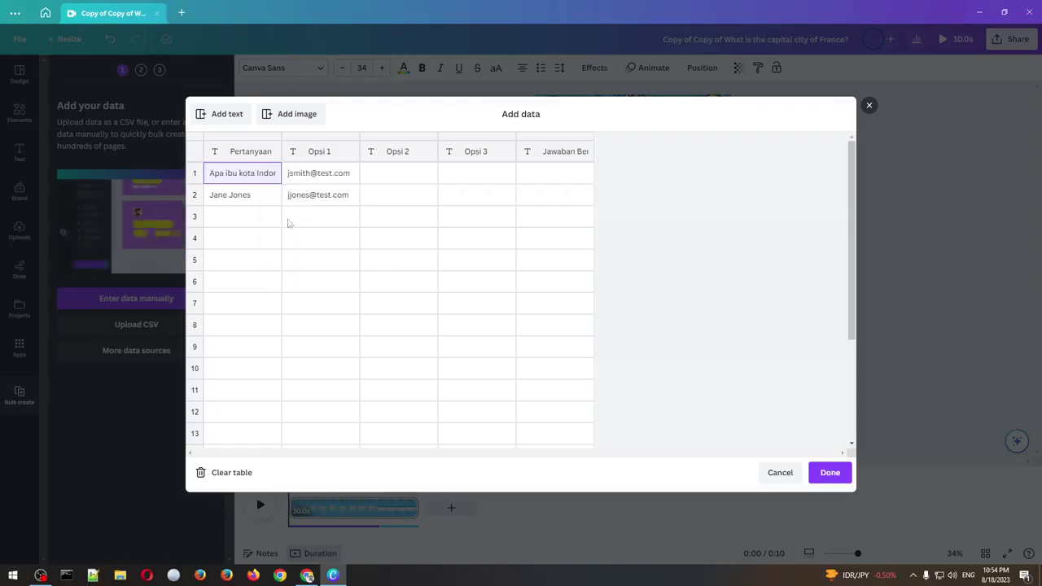
Copy "Berapa jumlah planet dalam tata surya?" from ChatGPT and replace the sample name in row 2 of Canva's Pertanyaan column with it.
click(307, 576)
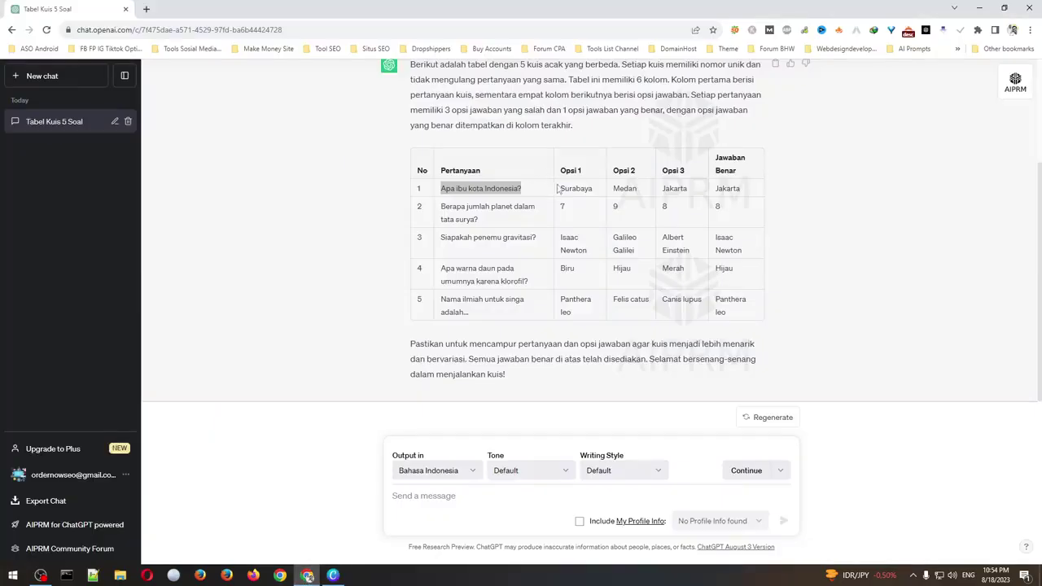
triple_click(482, 218)
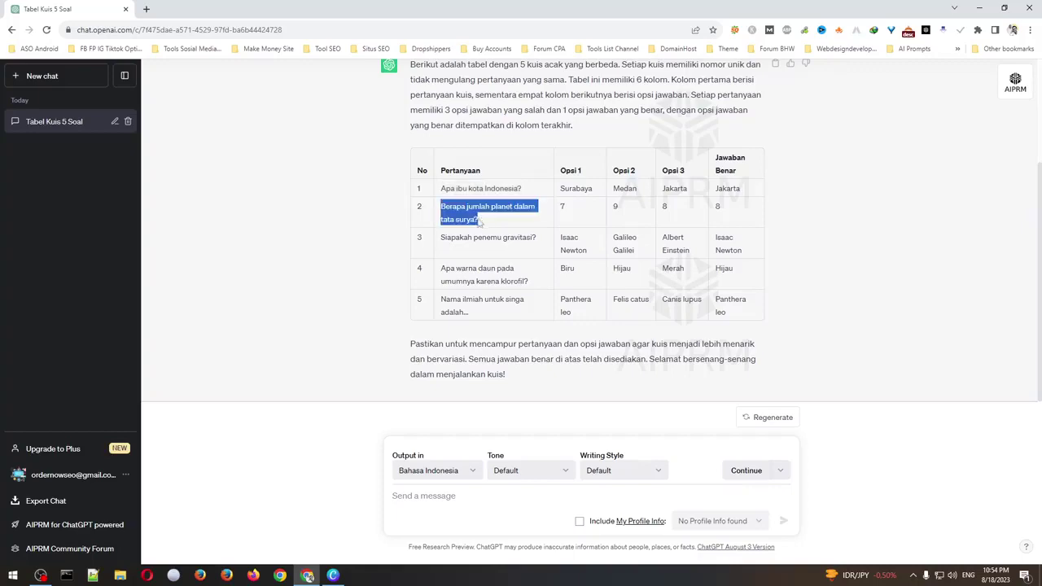
right_click(480, 218)
click(486, 218)
click(333, 575)
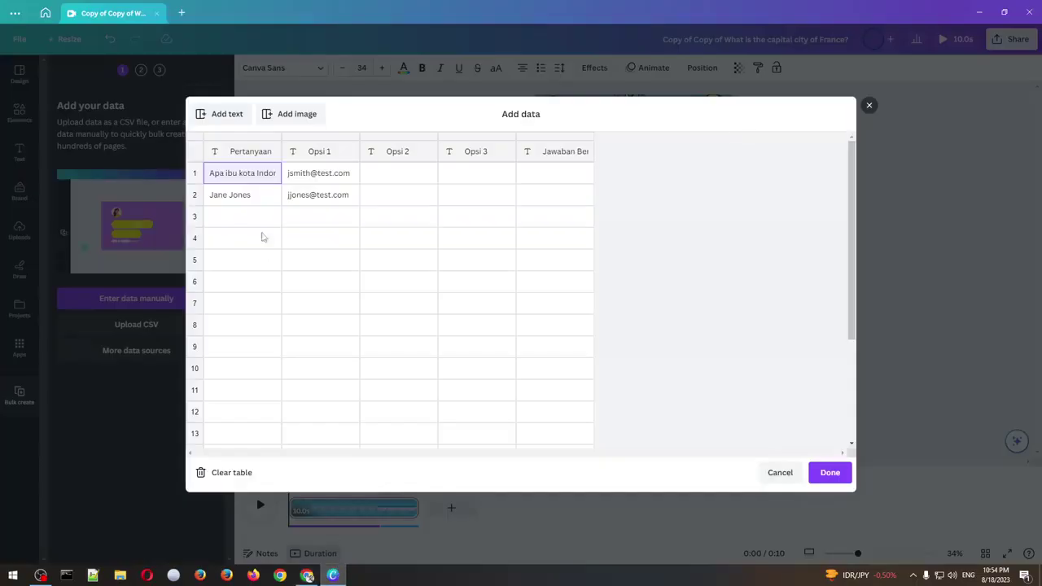
click(251, 199)
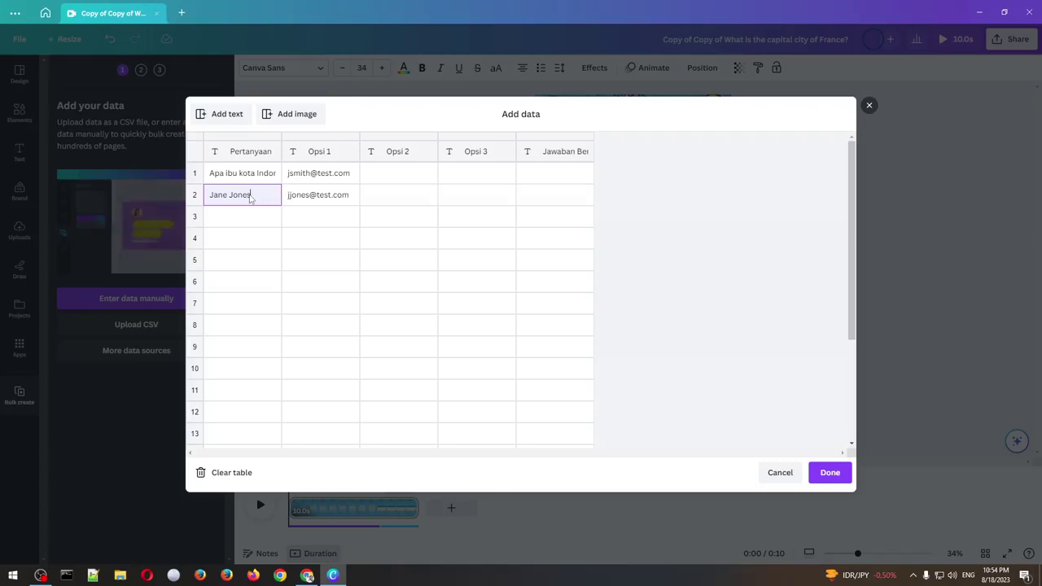
click(251, 199)
key(BackSpace)
key(BackSpace)
key(BackSpace)
key(BackSpace)
key(BackSpace)
key(BackSpace)
key(BackSpace)
key(BackSpace)
key(BackSpace)
key(BackSpace)
key(ctrl+v)
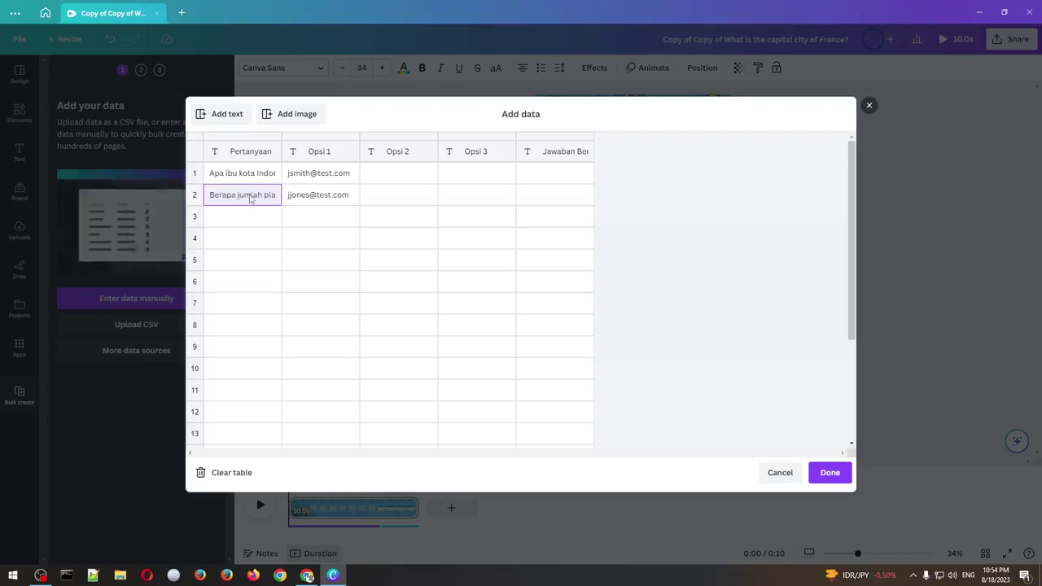
Copy "Siapakah penemu gravitasi?" from the ChatGPT table into row 3 of the Pertanyaan column in Canva.
click(307, 575)
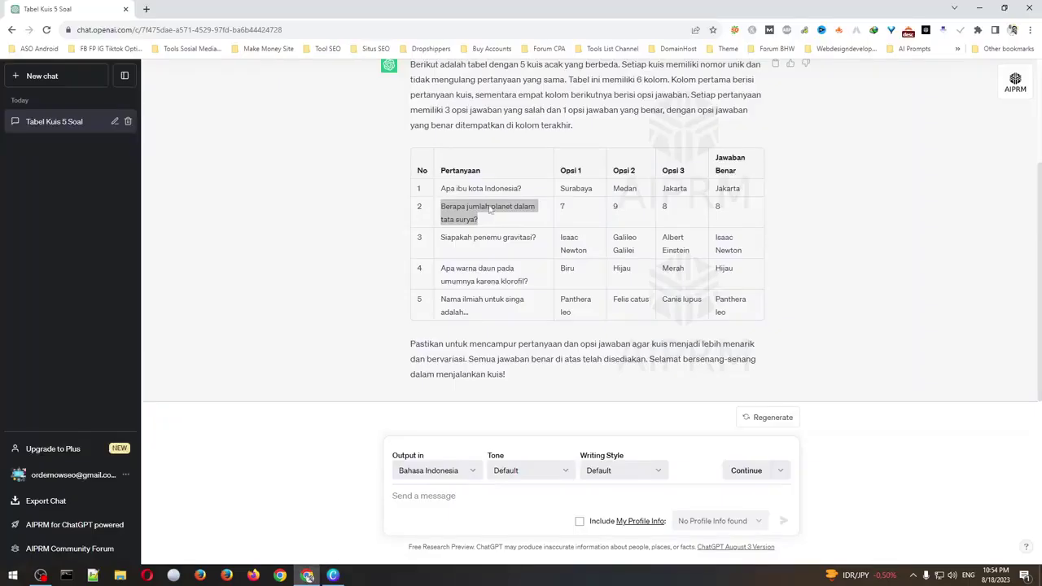
triple_click(536, 238)
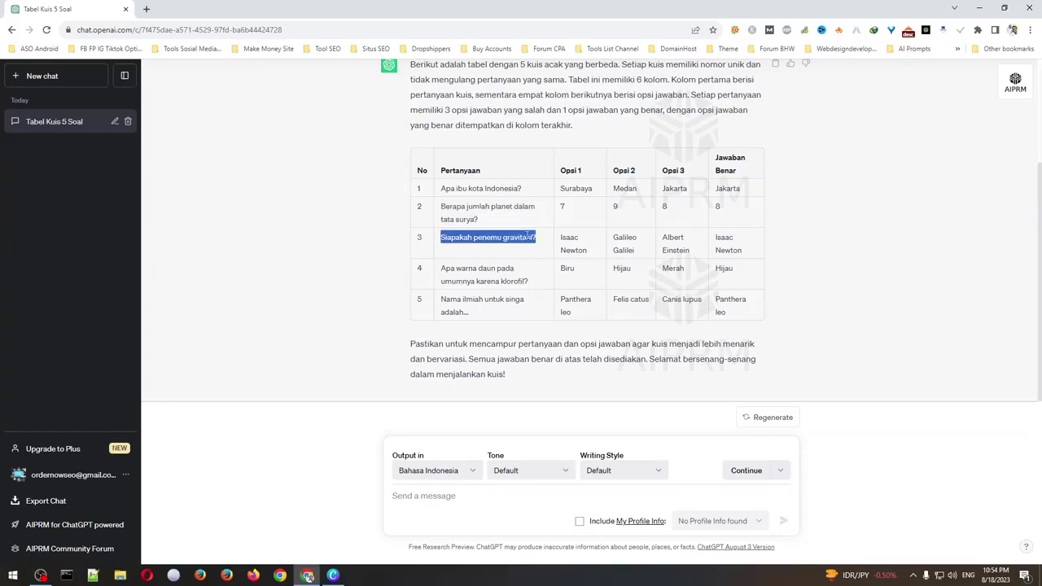
right_click(528, 236)
click(547, 243)
click(333, 575)
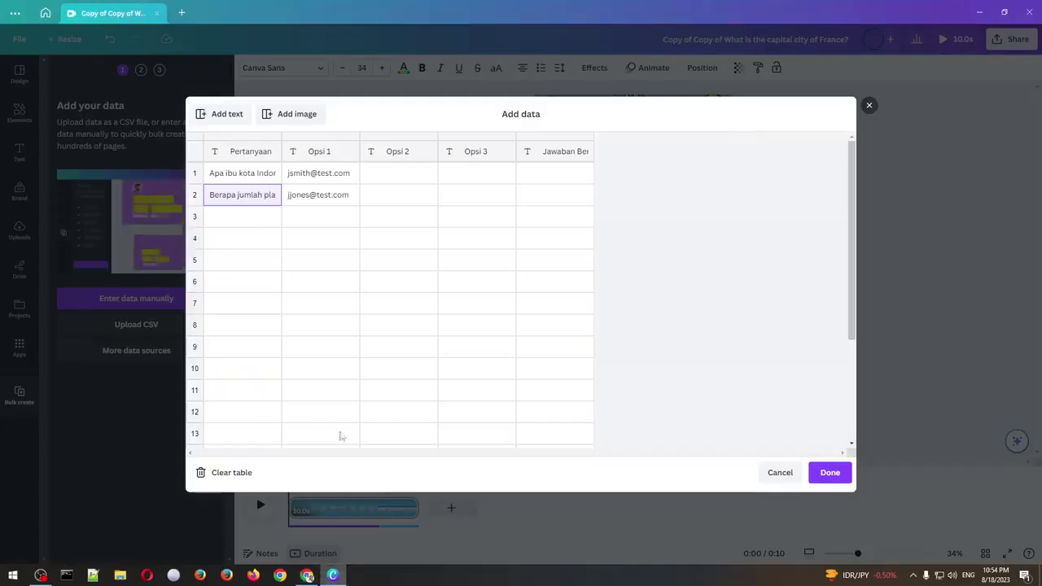
click(258, 218)
right_click(255, 217)
click(285, 252)
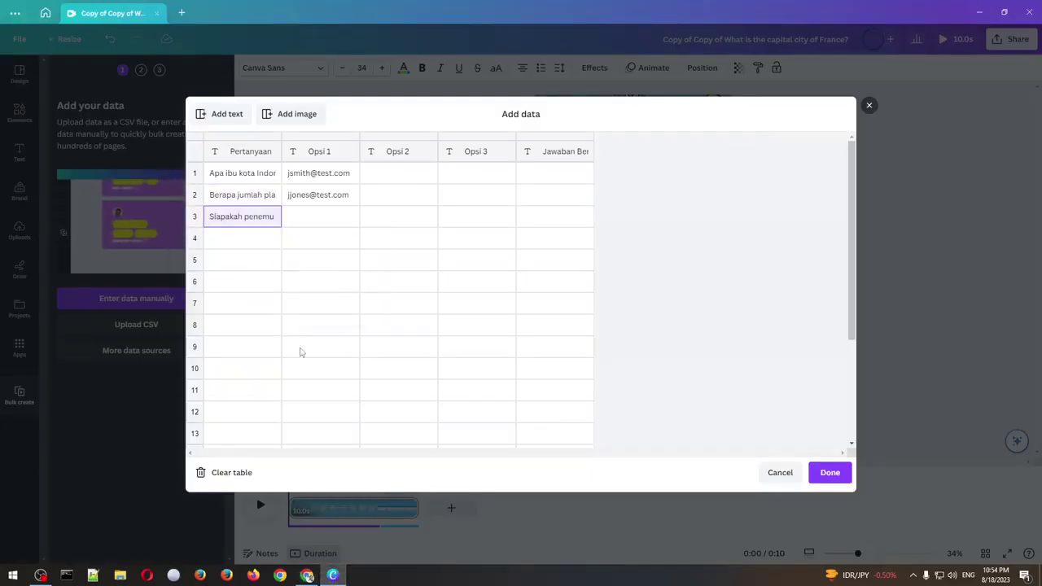
Copy "Apa warna daun pada umumnya karena klorofil?" from the ChatGPT table into row 4 of the Pertanyaan column in Canva.
click(308, 575)
triple_click(468, 270)
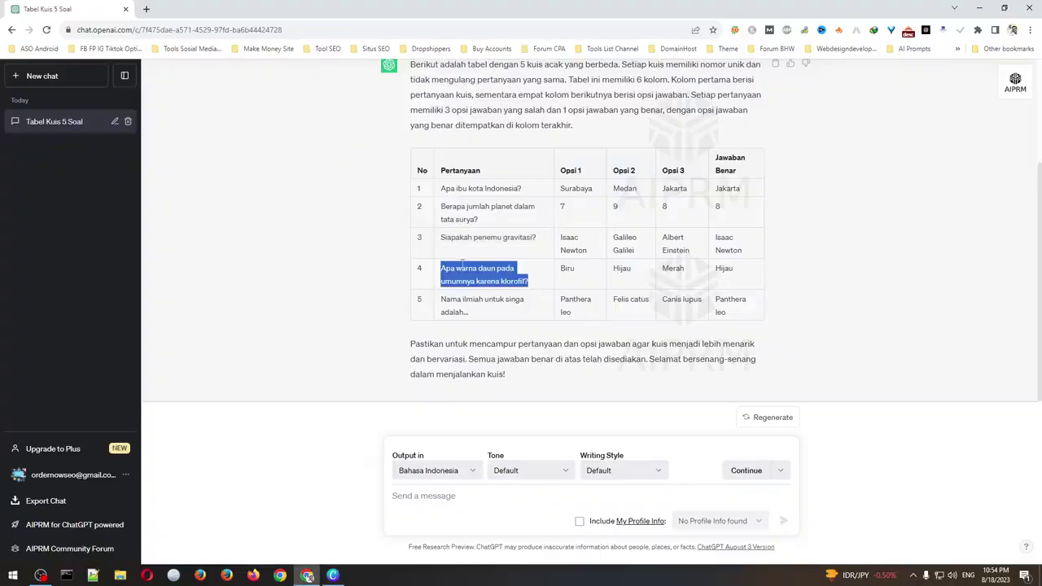
right_click(468, 269)
click(476, 280)
click(333, 576)
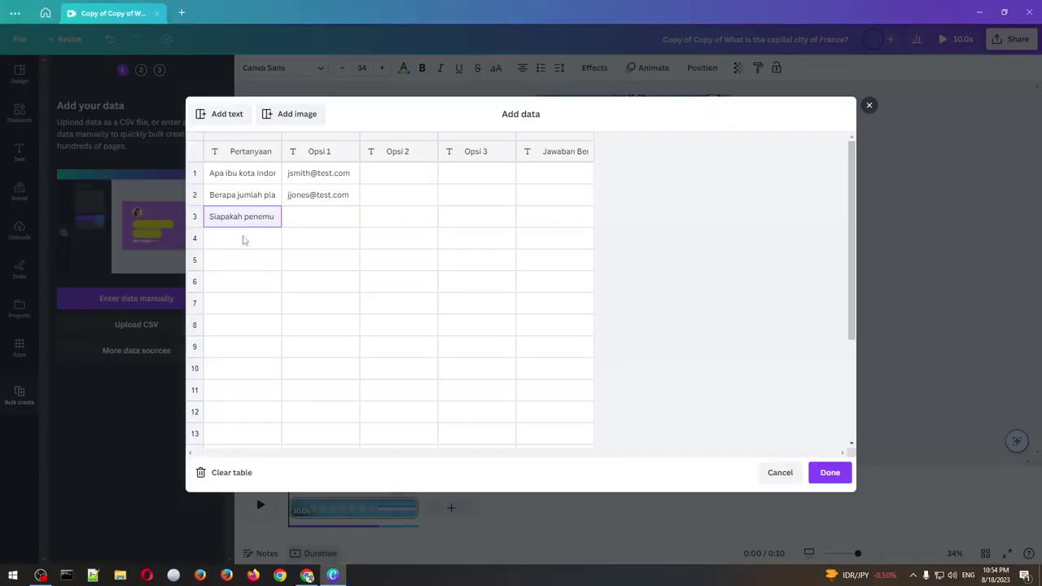
click(240, 237)
right_click(243, 239)
click(277, 272)
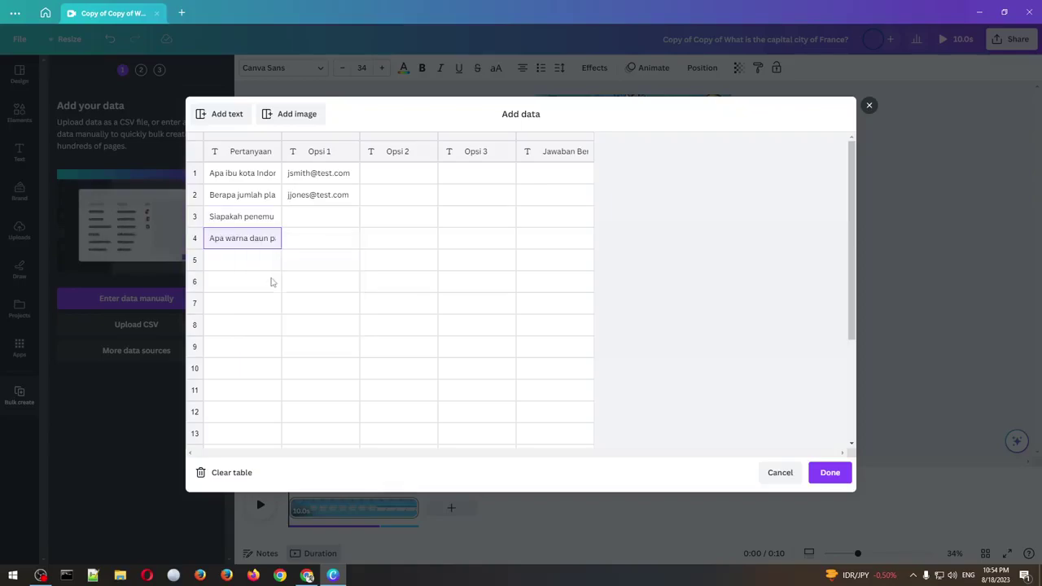
Copy "Nama ilmiah untuk singa adalah..." from the ChatGPT table into row 5 of the Pertanyaan column in Canva.
click(307, 576)
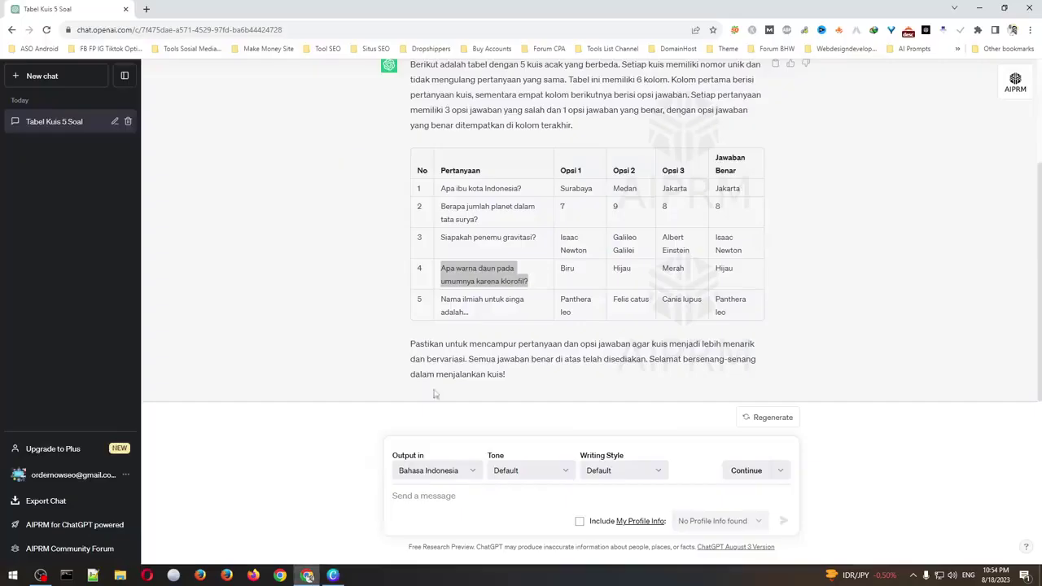
triple_click(476, 314)
right_click(459, 303)
click(467, 312)
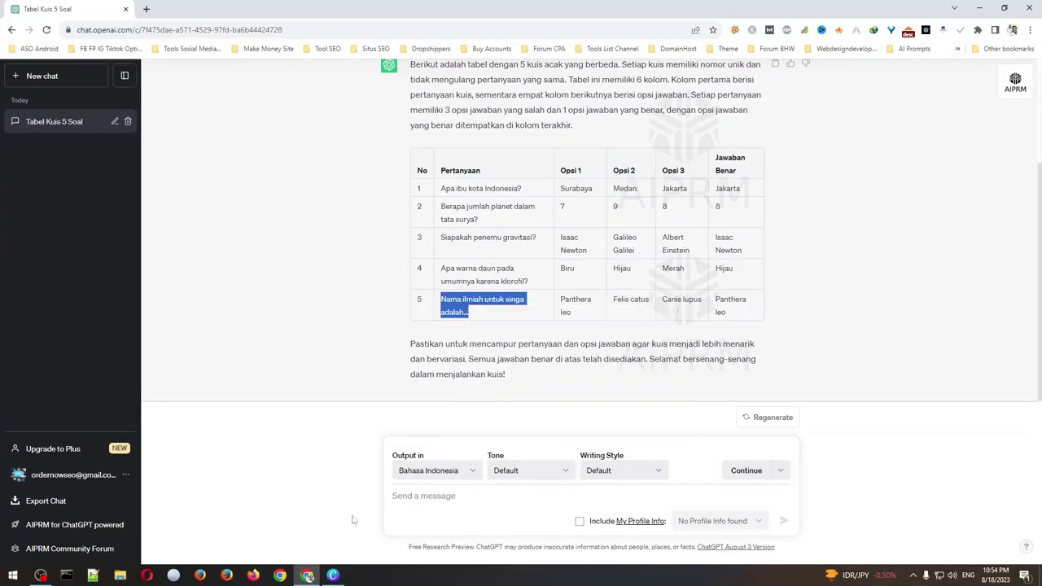
click(332, 575)
click(237, 261)
right_click(238, 261)
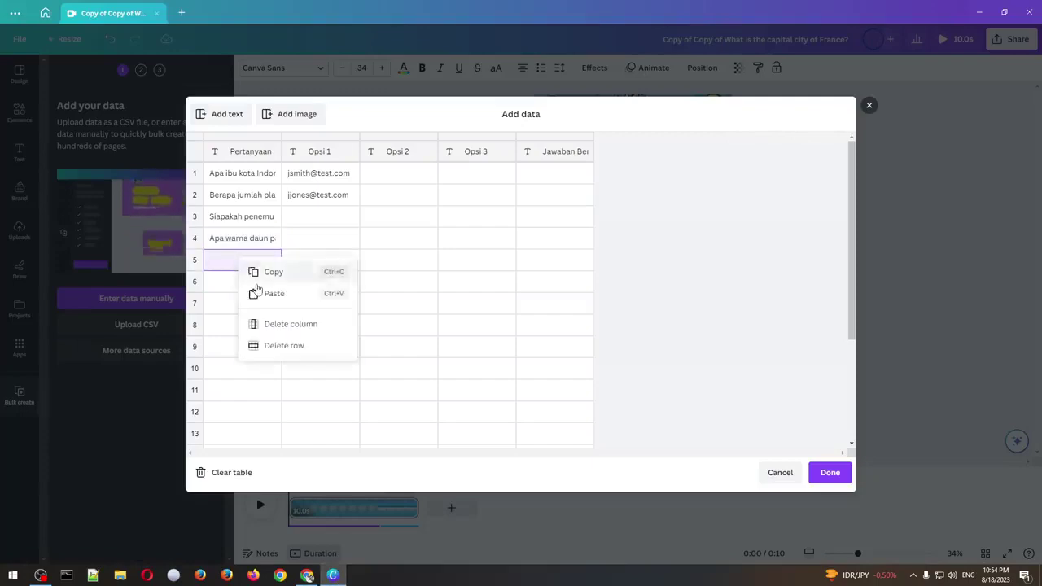
click(261, 294)
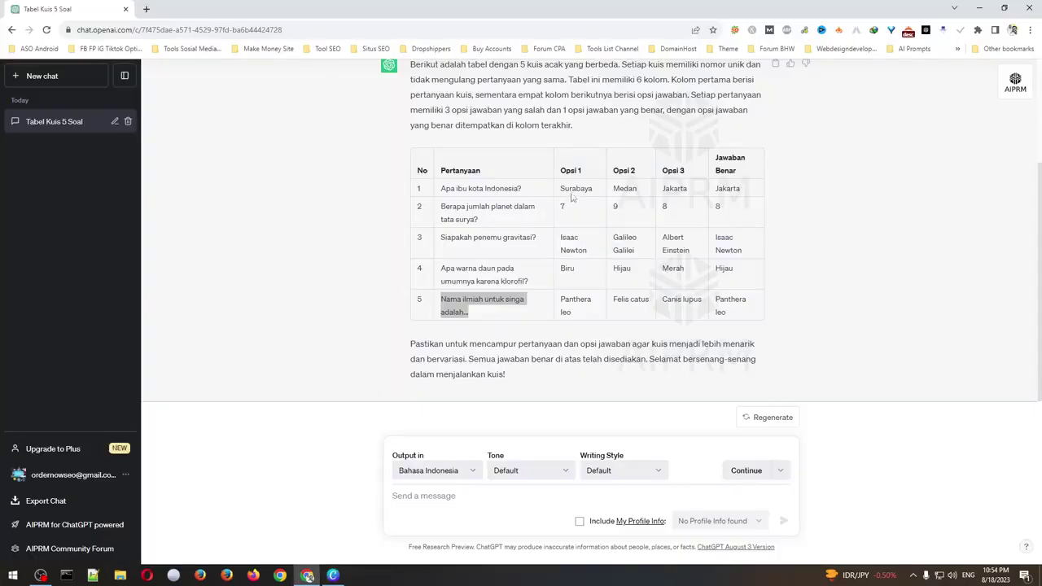
Copy "Surabaya" from the ChatGPT table and replace the sample e-mail in row 1 of Canva's Opsi 1 column with it.
double_click(573, 192)
right_click(574, 196)
click(581, 199)
click(333, 575)
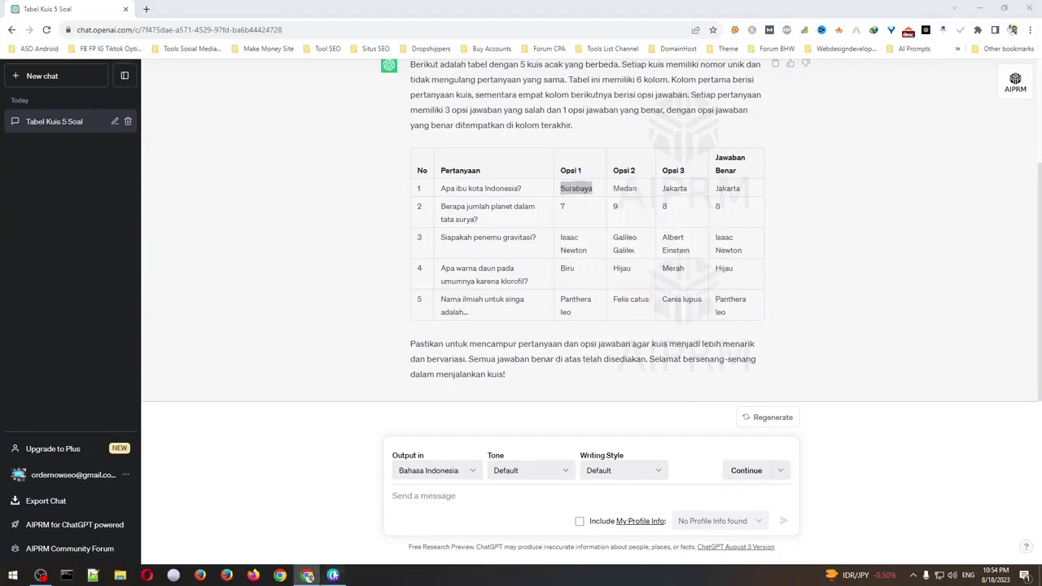
click(315, 179)
click(316, 179)
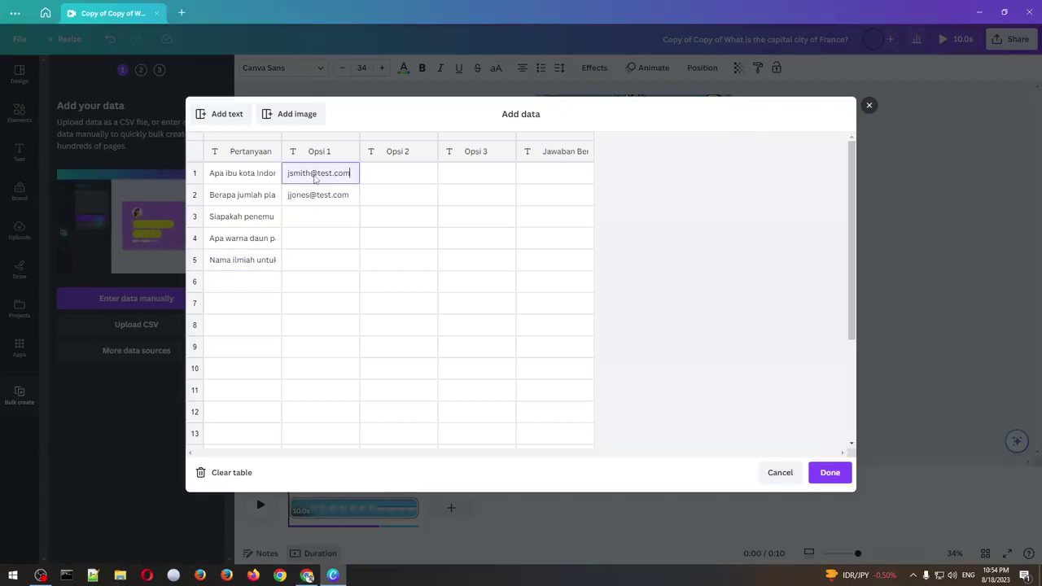
key(ctrl+a)
key(BackSpace)
key(ctrl+v)
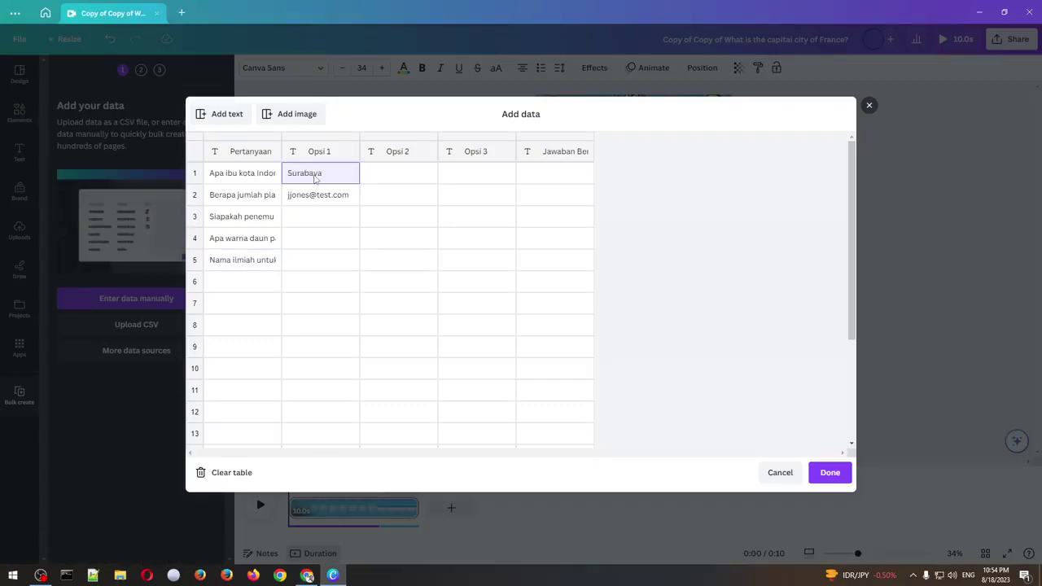
Copy "7" from question 2 in the ChatGPT table and replace the sample e-mail in row 2 of Canva's Opsi 1 column with it.
click(307, 575)
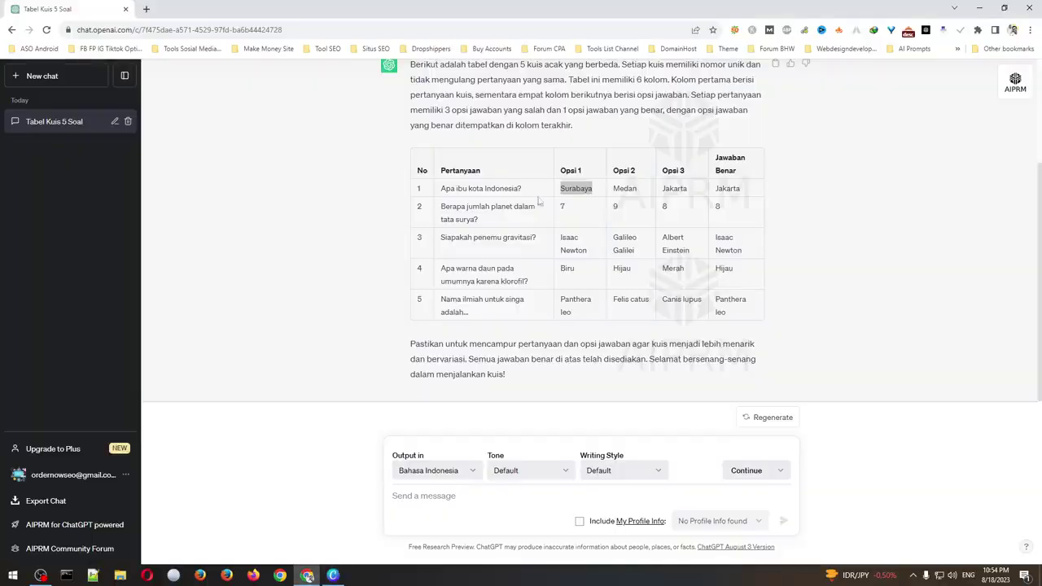
double_click(561, 208)
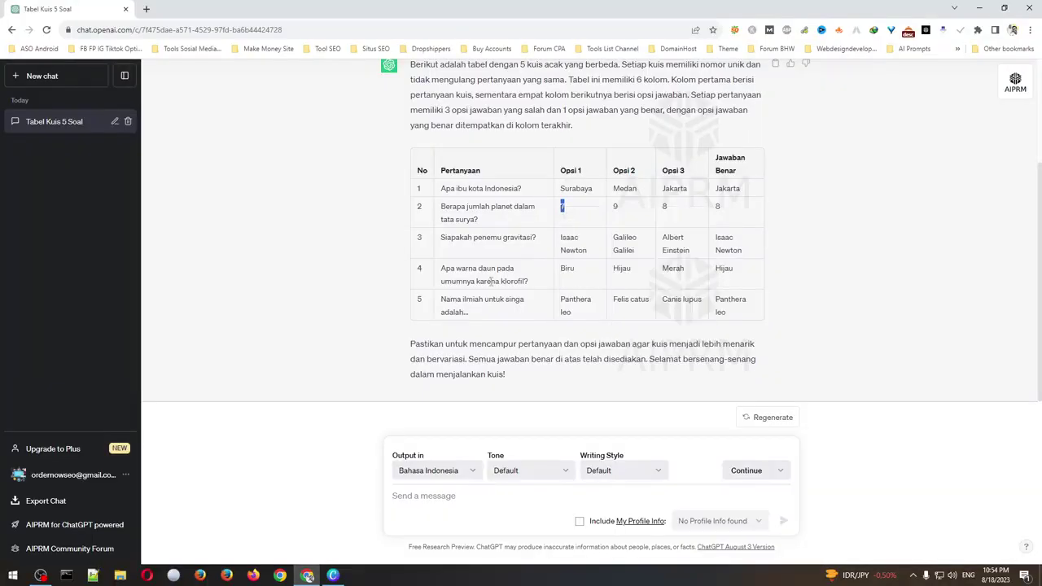
click(333, 575)
click(336, 198)
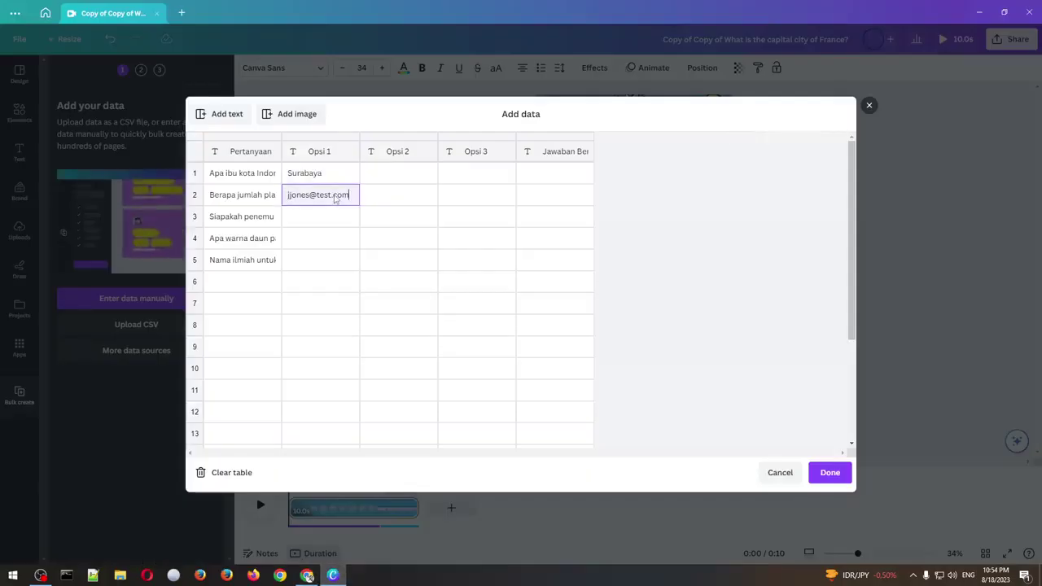
key(BackSpace)
key(BackSpace)
key(BackSpace)
key(BackSpace)
key(BackSpace)
key(BackSpace)
key(BackSpace)
key(BackSpace)
key(BackSpace)
key(BackSpace)
key(BackSpace)
key(BackSpace)
key(BackSpace)
key(BackSpace)
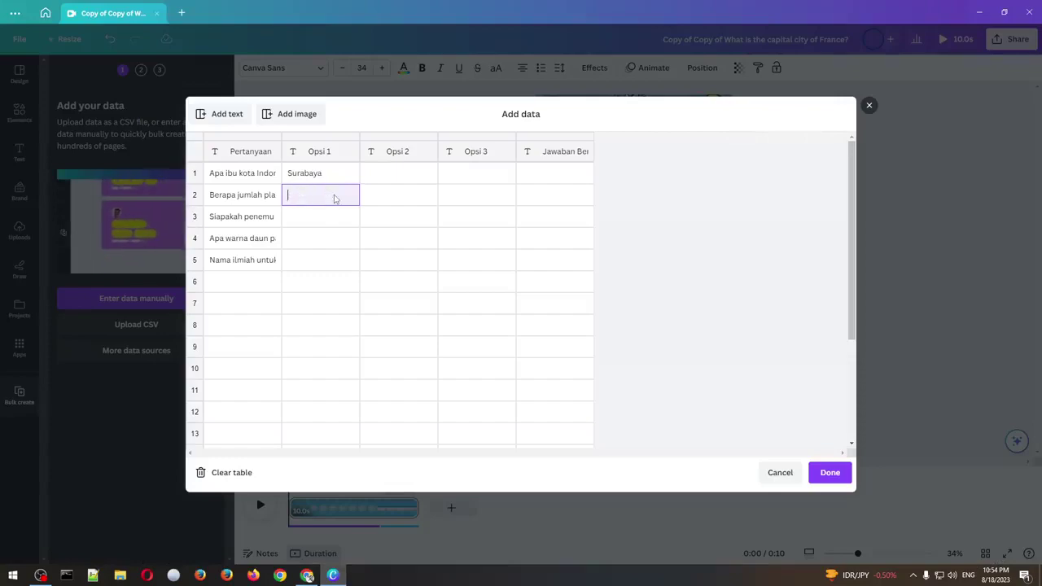
key(BackSpace)
key(ctrl+v)
Copy "Isaac Newton" from the Opsi 1 column of the ChatGPT table into row 3 of Canva's Opsi 1 column.
click(306, 574)
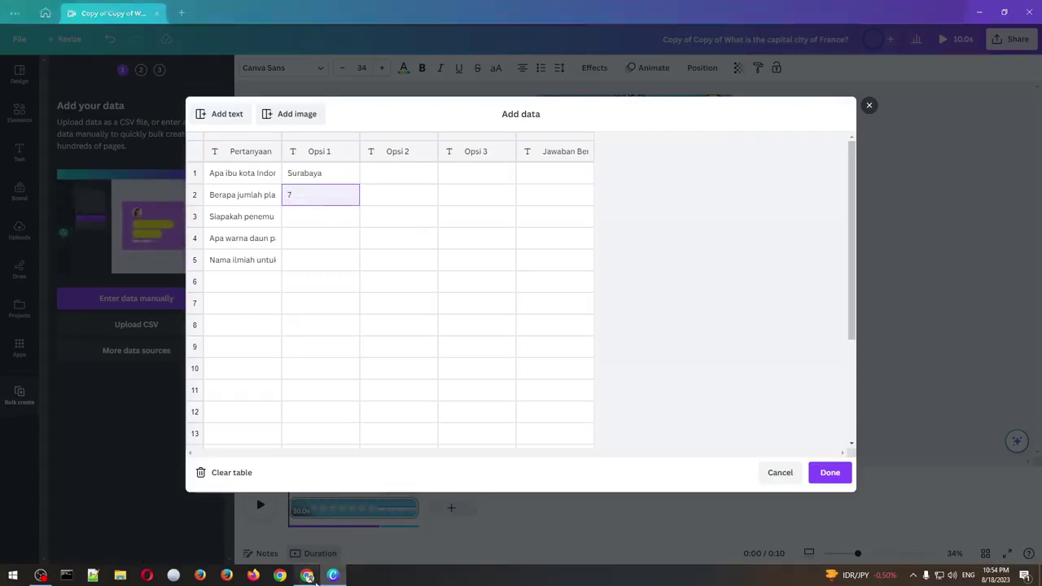
triple_click(581, 244)
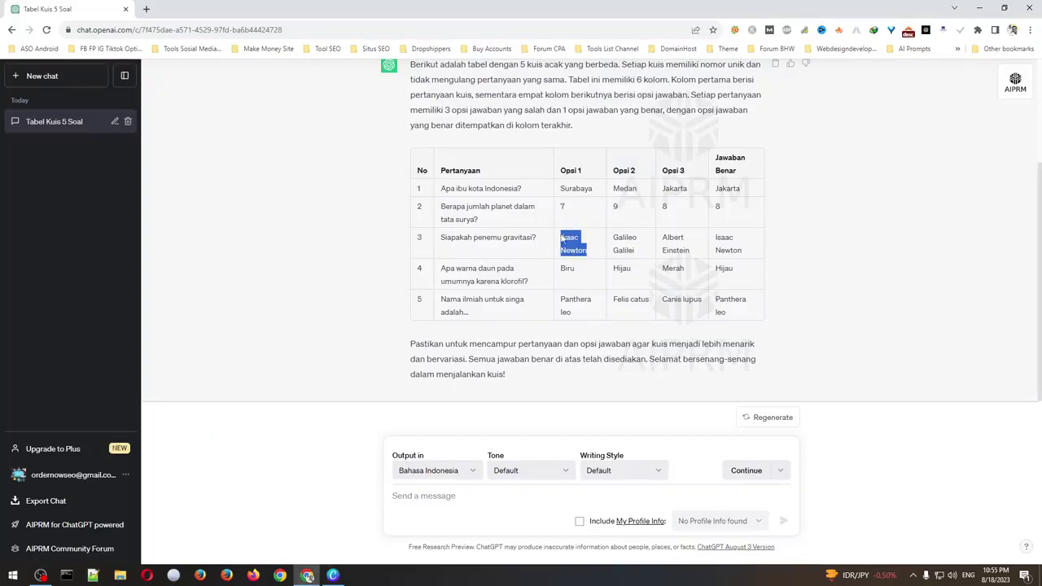
right_click(562, 238)
click(587, 242)
click(333, 576)
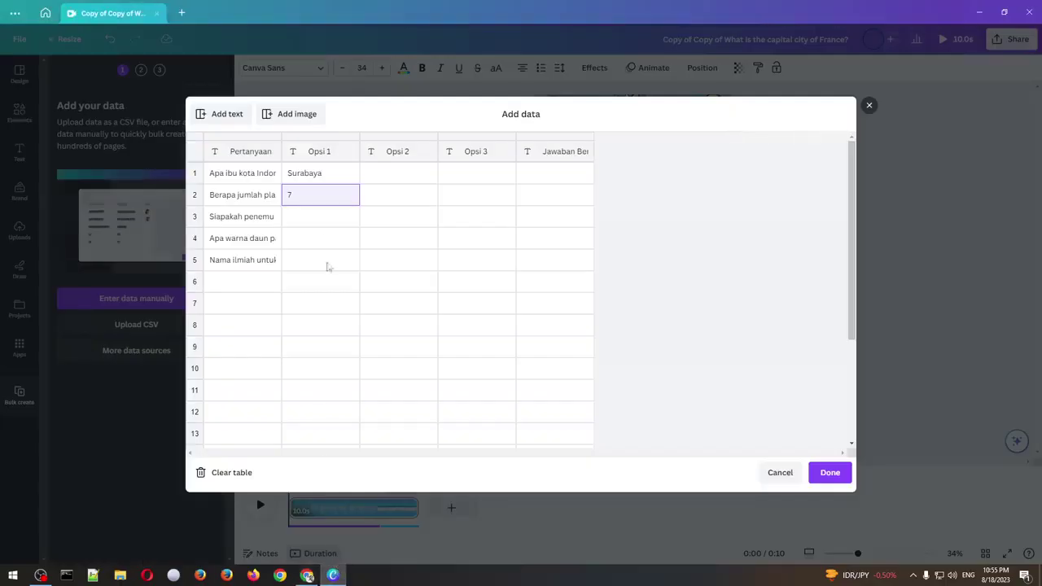
click(321, 217)
right_click(320, 217)
click(350, 249)
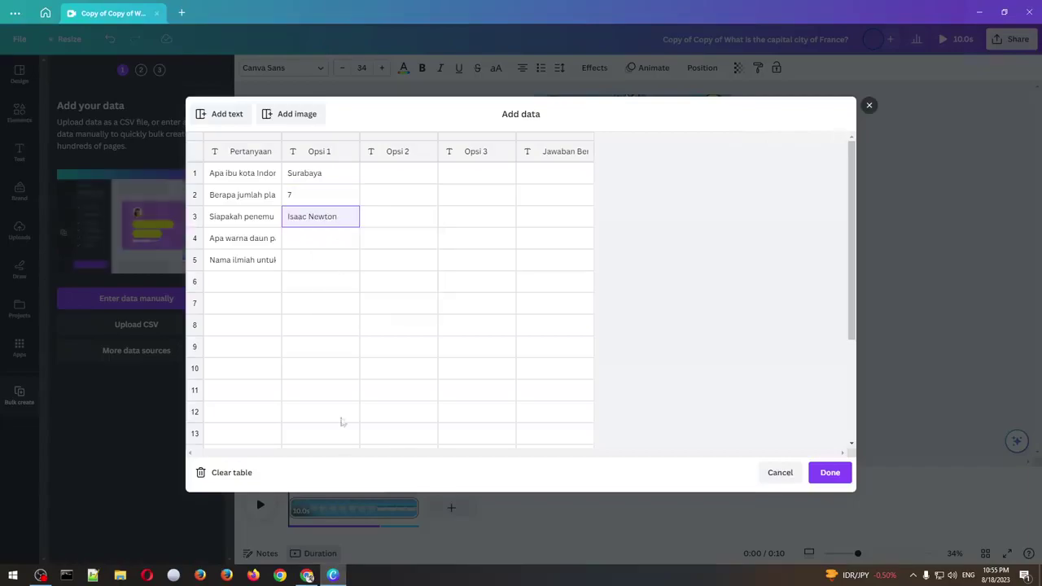
Copy "Biru" from question 4 in the ChatGPT table into row 4 of Canva's Opsi 1 column.
click(307, 575)
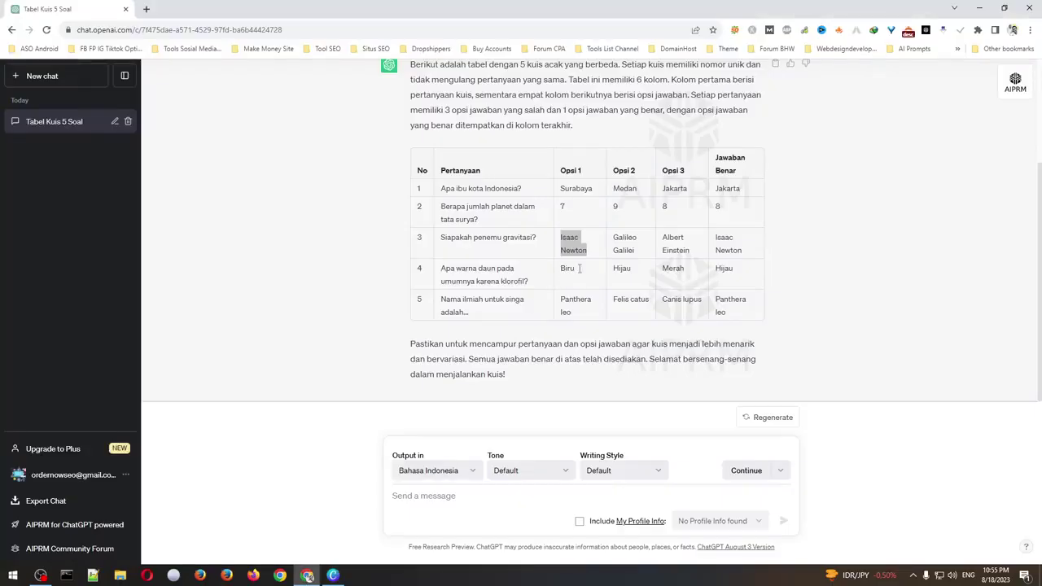
drag(578, 268, 560, 268)
right_click(572, 269)
click(593, 275)
click(332, 576)
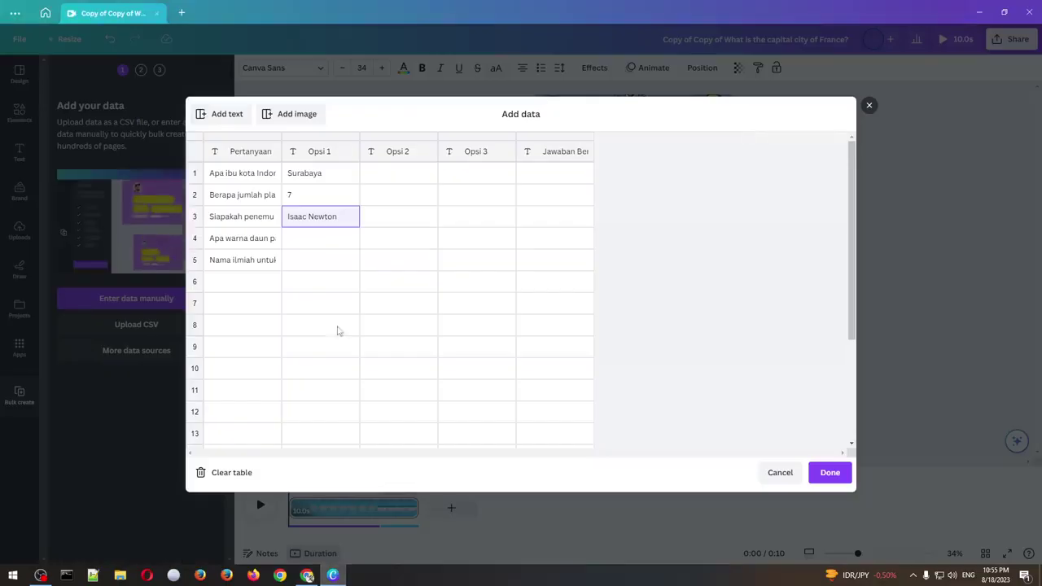
click(328, 238)
right_click(329, 239)
click(351, 273)
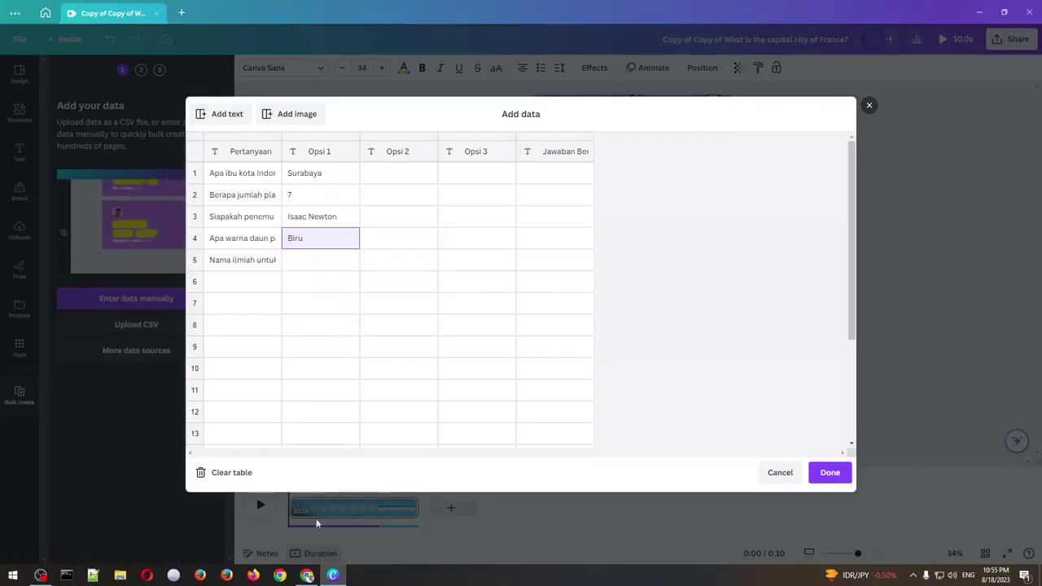
Copy "Panthera leo" from the Opsi 1 column of the ChatGPT table into row 5 of Canva's Opsi 1 column.
click(306, 575)
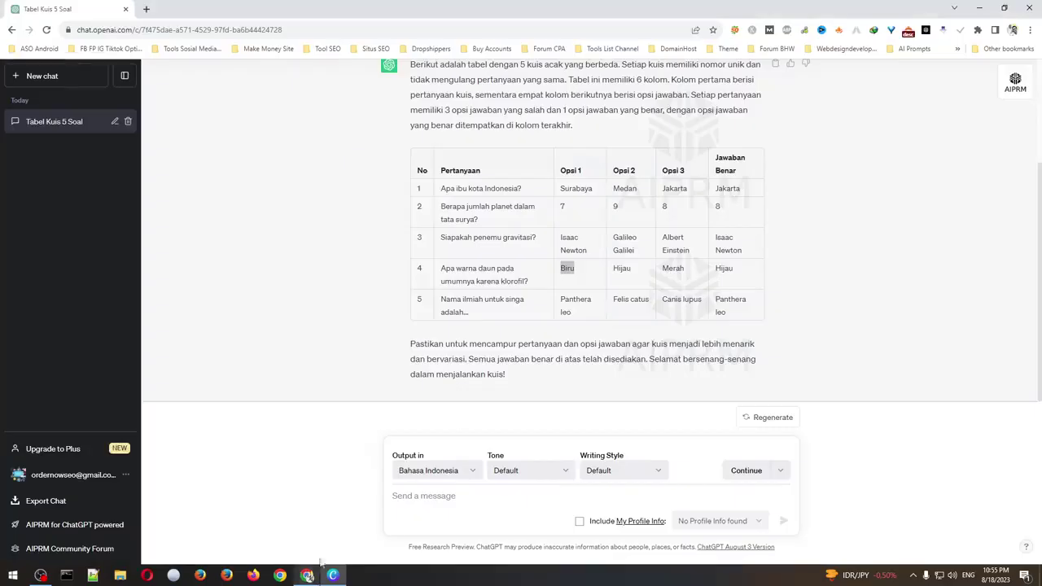
drag(572, 313, 559, 298)
right_click(567, 295)
click(592, 303)
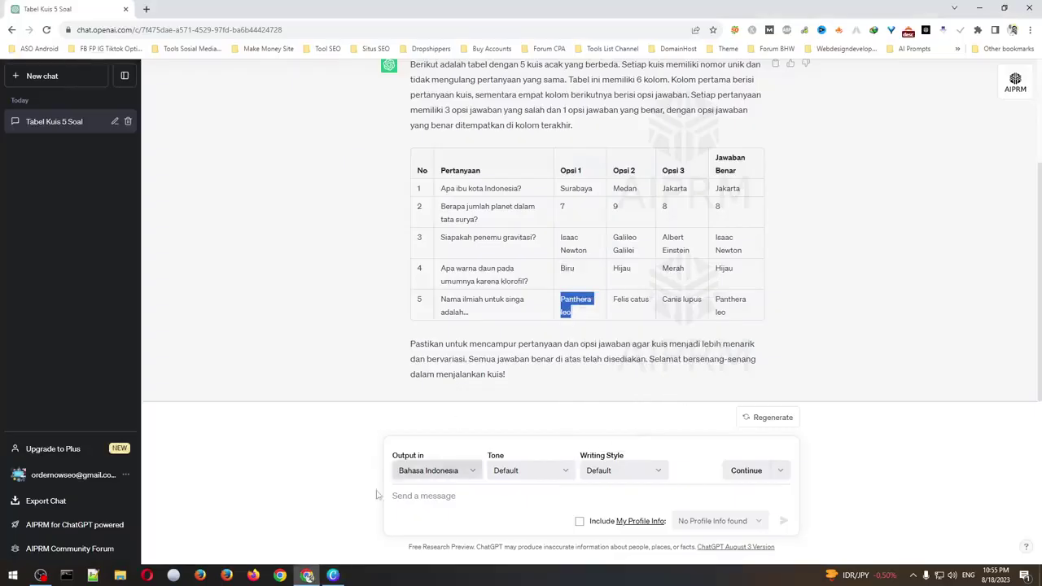
click(333, 575)
click(305, 267)
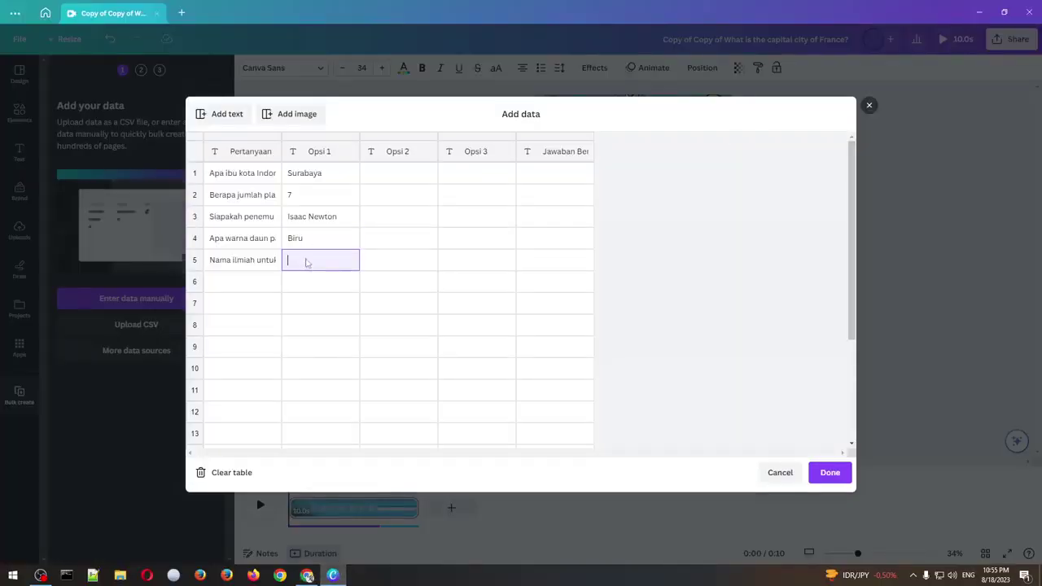
right_click(307, 262)
click(327, 296)
Copy "Medan" from question 1 in the ChatGPT table into row 1 of Canva's Opsi 2 column.
click(307, 576)
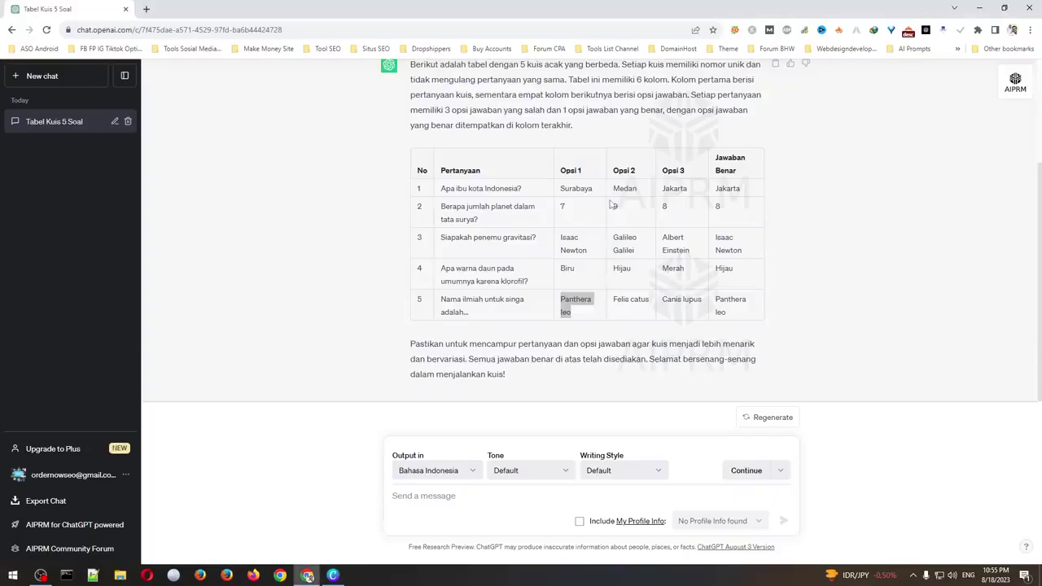
double_click(613, 191)
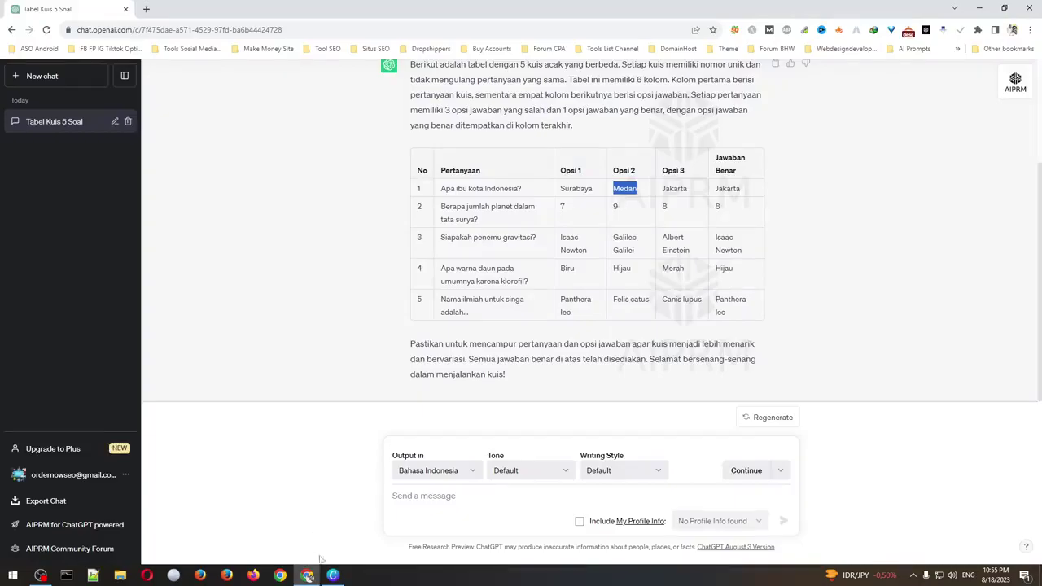
click(333, 575)
click(385, 175)
right_click(387, 176)
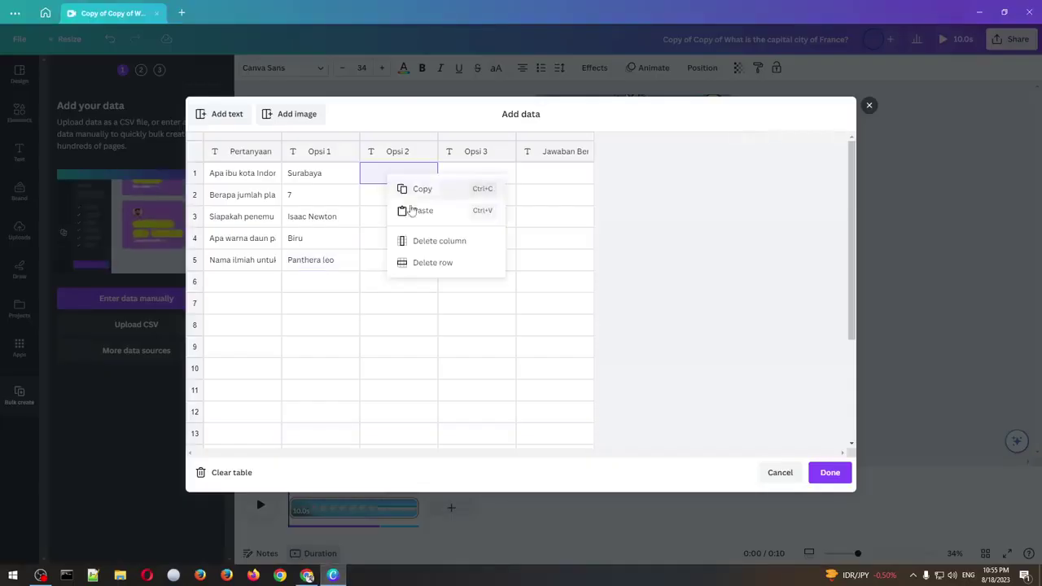
click(422, 210)
Copy "9" from question 2 in the ChatGPT table into row 2 of Canva's Opsi 2 column.
key(alt+Tab)
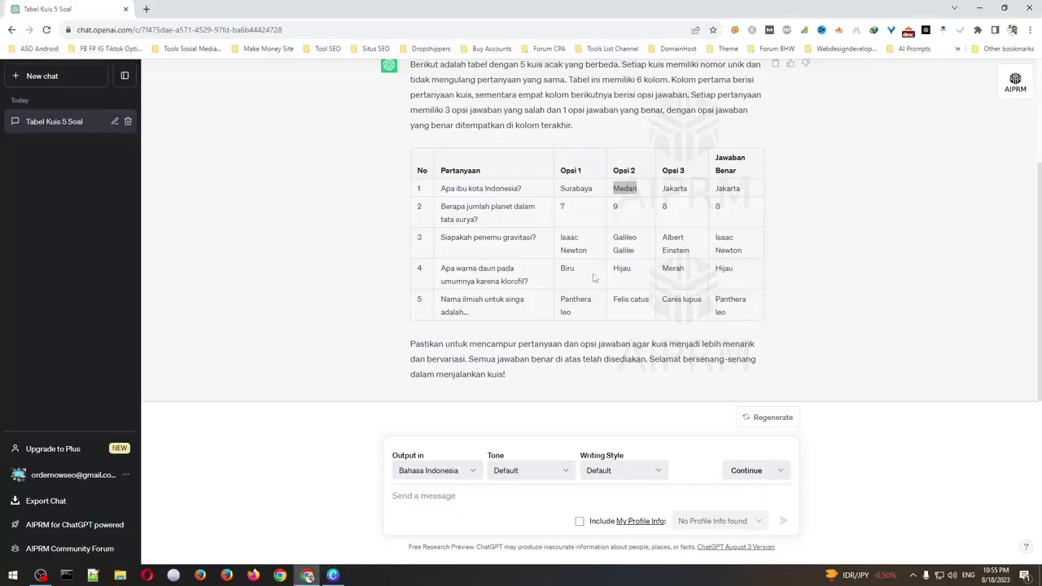
double_click(615, 207)
right_click(614, 209)
click(631, 214)
click(333, 575)
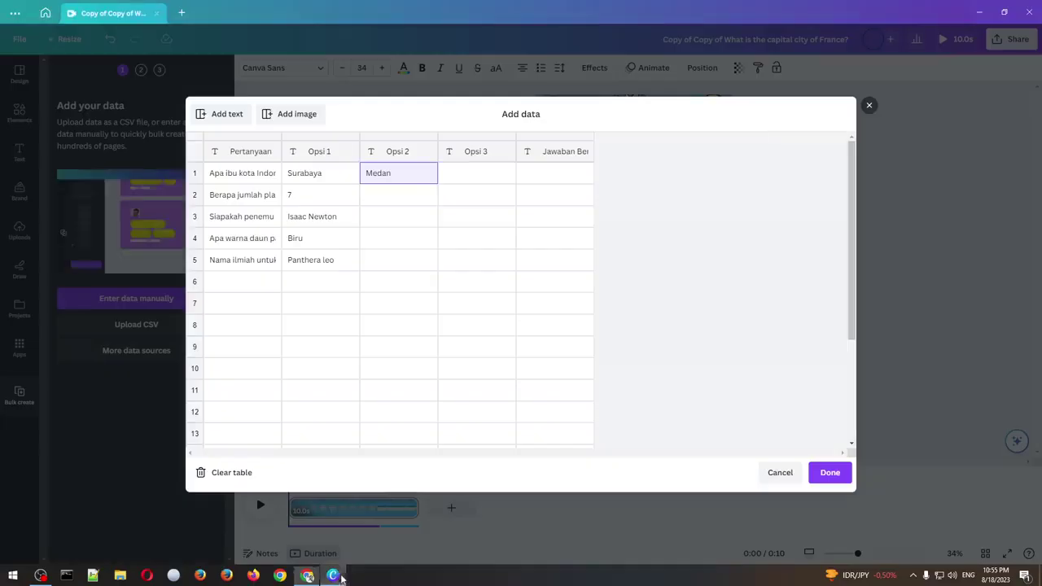
click(402, 200)
right_click(414, 204)
click(427, 228)
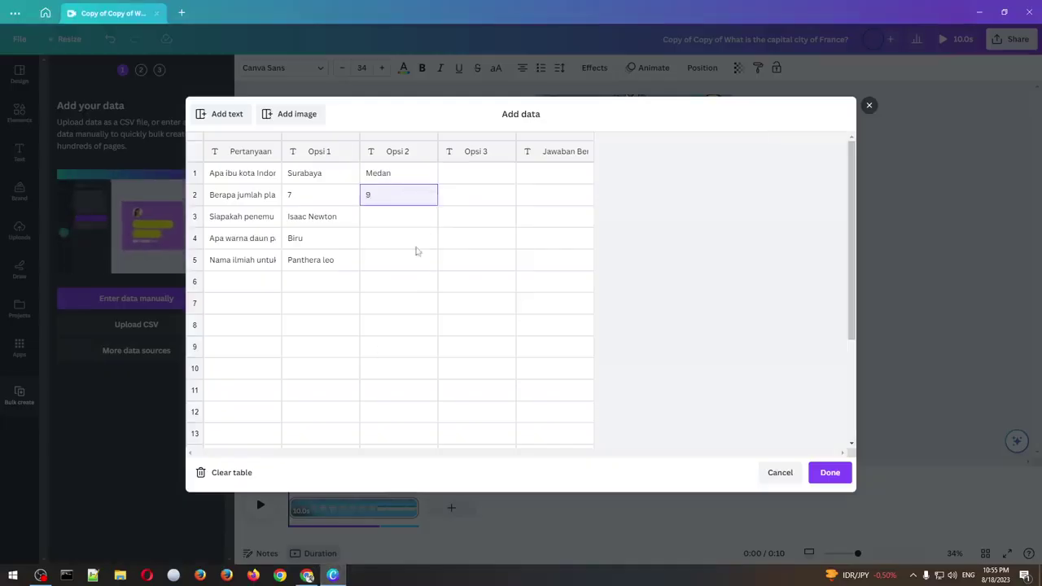
Copy "Galileo Galilei" from question 3 in the ChatGPT table into row 3 of Canva's Opsi 2 column.
key(alt+Tab)
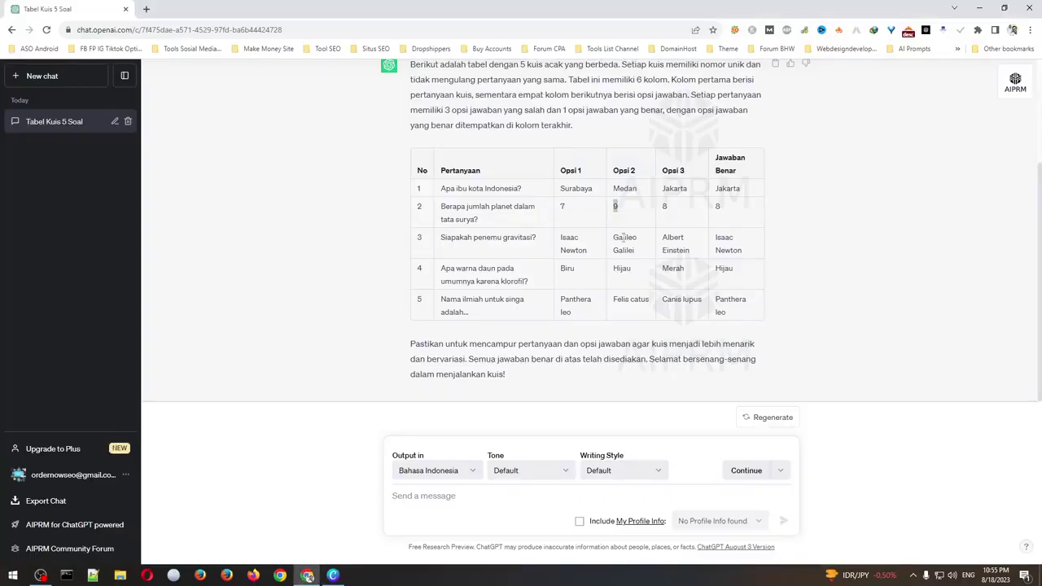
triple_click(633, 247)
right_click(615, 237)
click(643, 242)
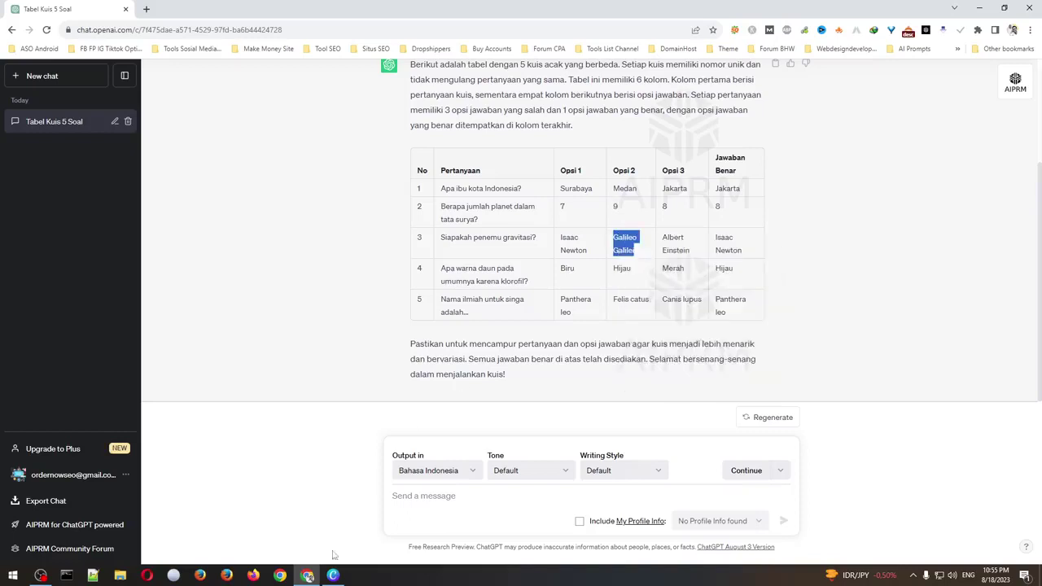
click(332, 575)
click(394, 220)
right_click(395, 222)
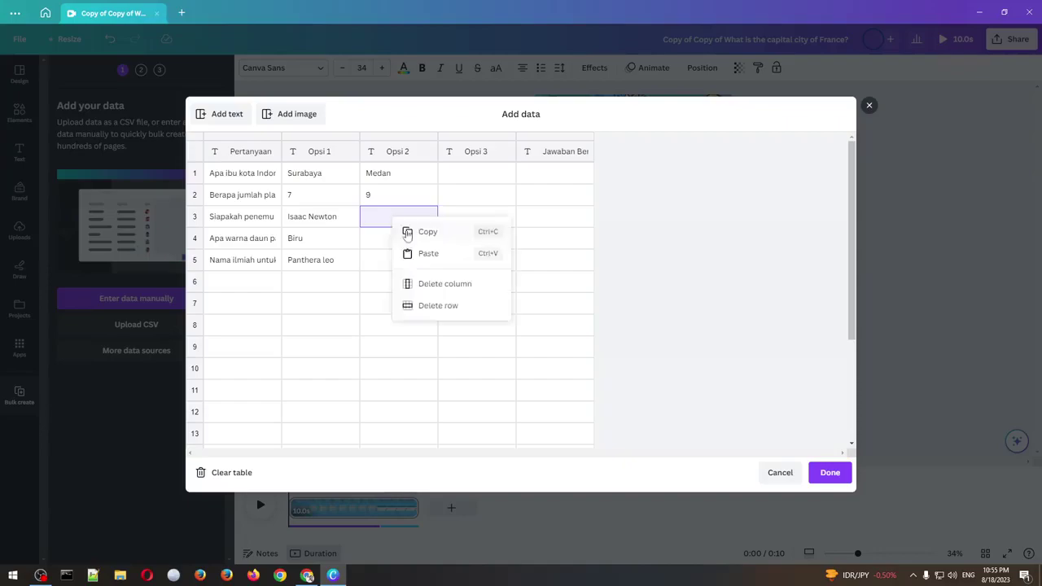
click(416, 252)
Copy "Hijau" from the Opsi 2 column of the ChatGPT table into row 4 of Canva's Opsi 2 column.
click(307, 575)
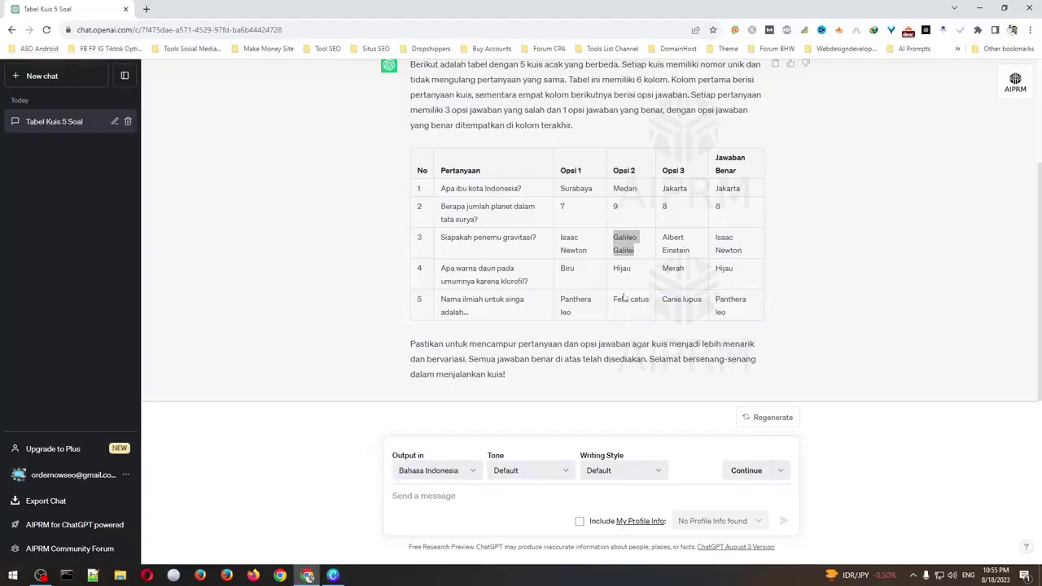
click(332, 575)
click(395, 235)
right_click(395, 235)
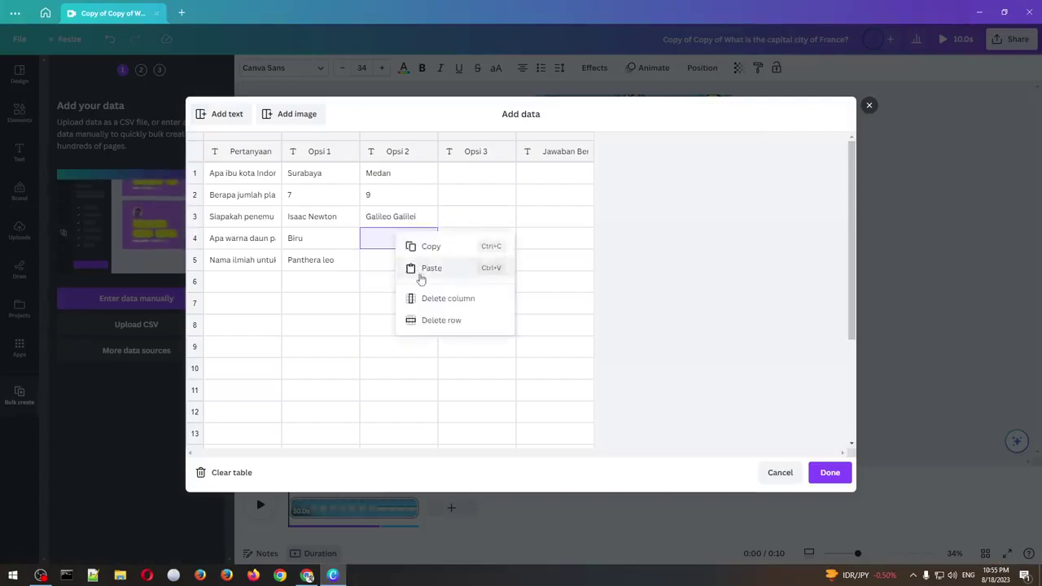
click(420, 268)
Copy "Felis catus" from question 5 in the ChatGPT table into row 5 of Canva's Opsi 2 column.
click(307, 575)
drag(613, 298, 628, 298)
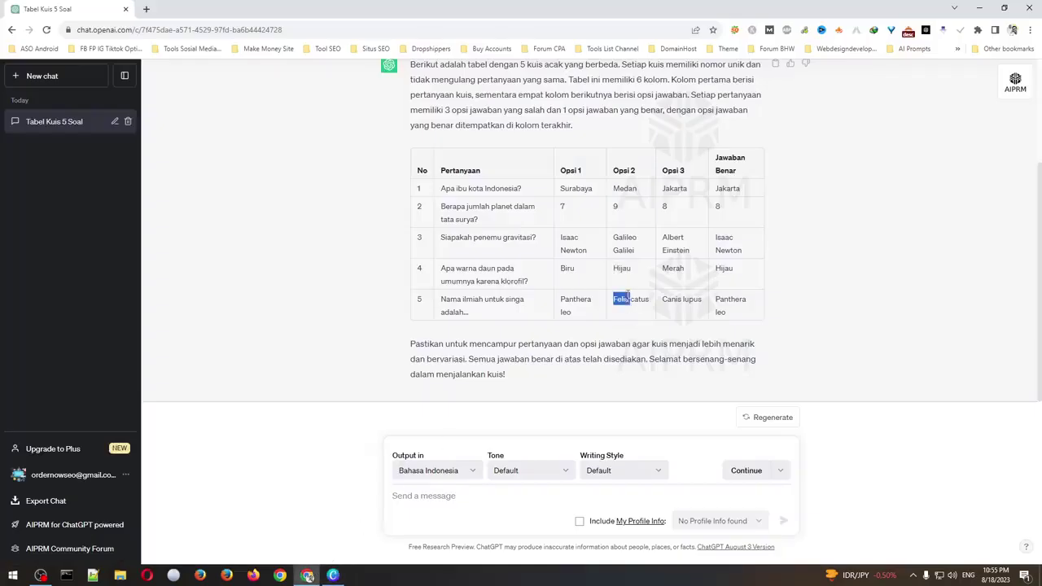
right_click(627, 297)
click(651, 302)
click(333, 574)
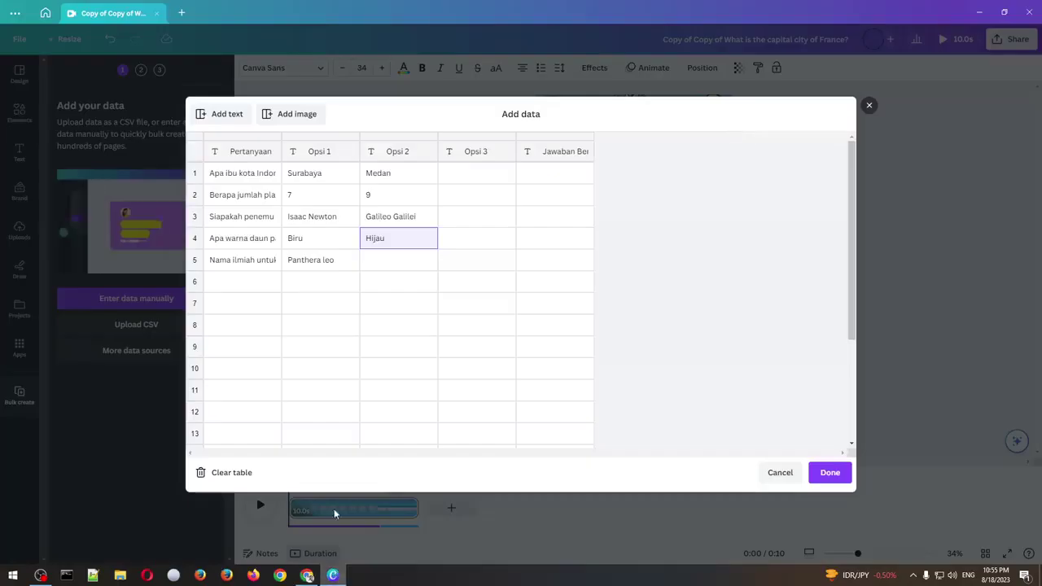
click(395, 264)
right_click(396, 266)
click(415, 296)
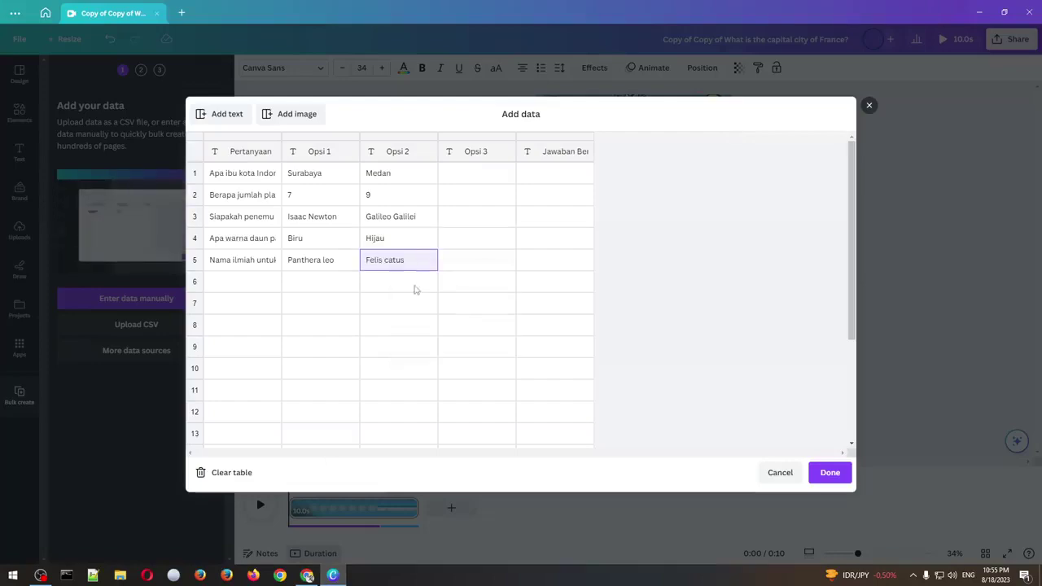
Copy "Jakarta" from the Opsi 3 column of the ChatGPT table into row 1 of Canva's Opsi 3 column.
click(307, 573)
click(667, 193)
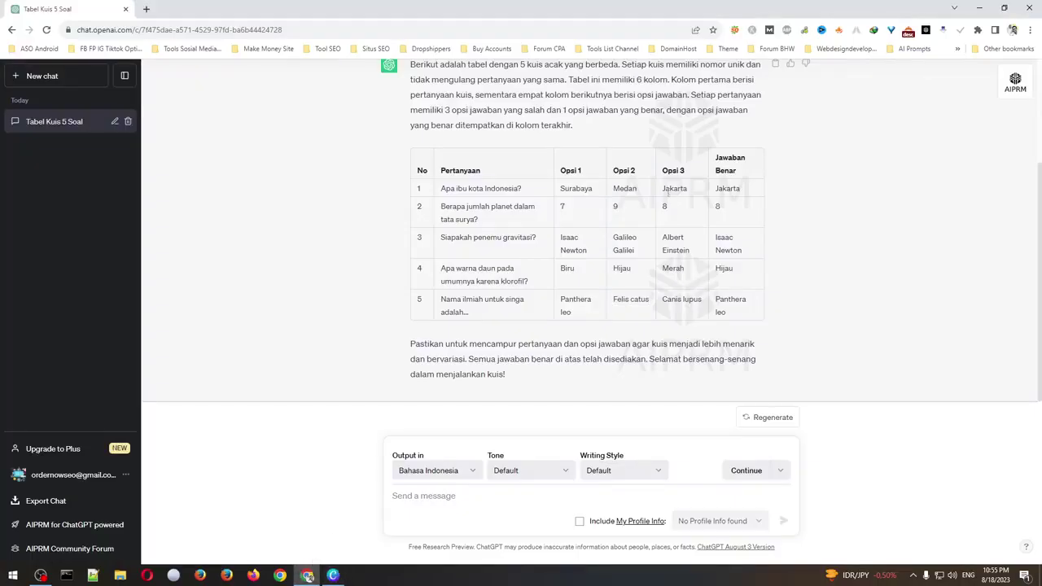
drag(668, 192, 669, 205)
click(333, 574)
click(449, 175)
right_click(453, 176)
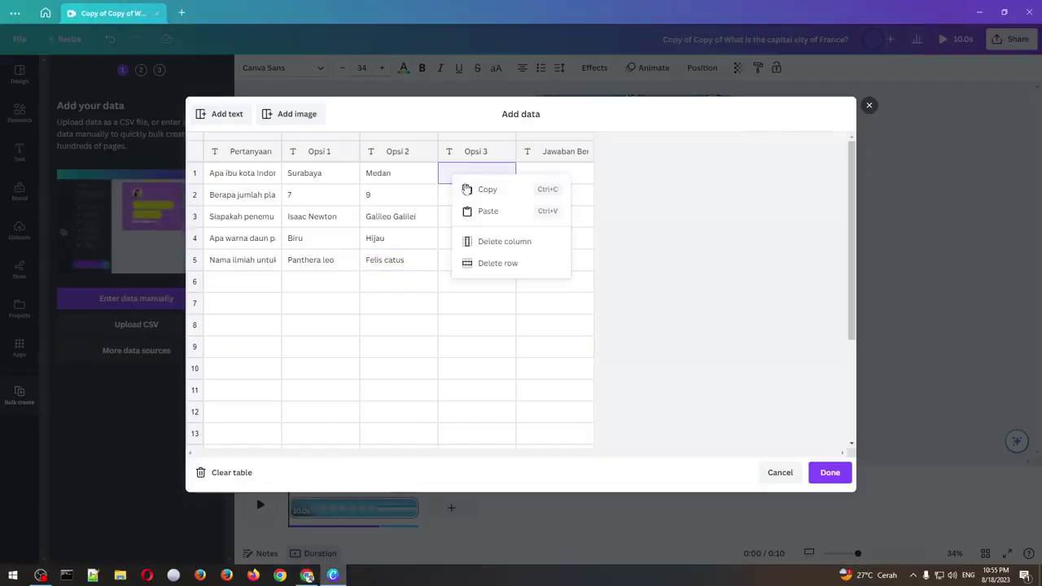
click(480, 210)
Copy "8" from the Opsi 3 column of the ChatGPT table into row 2 of Canva's Opsi 3 column.
key(alt+Tab)
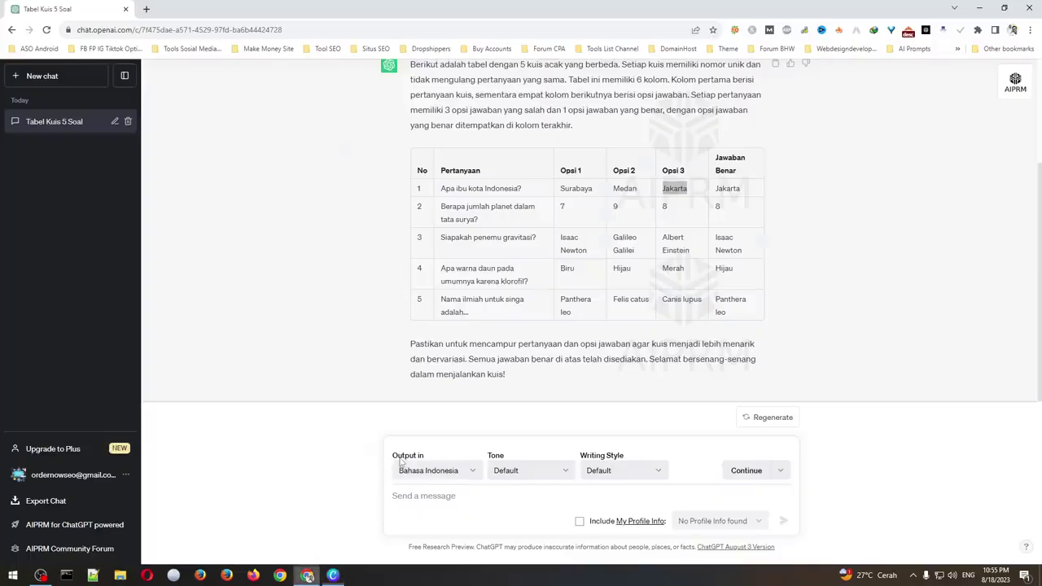
double_click(664, 207)
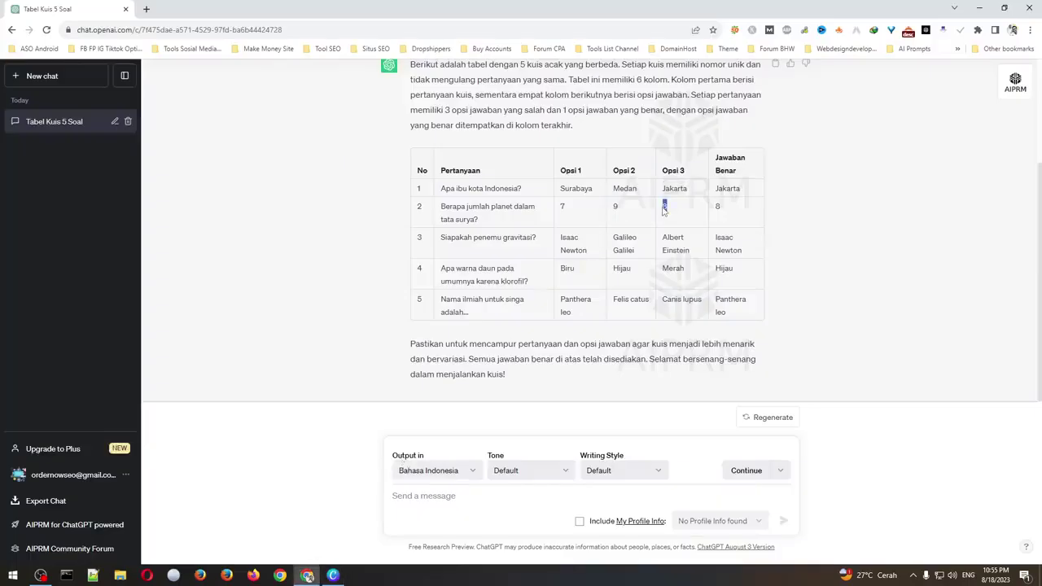
click(332, 575)
click(477, 195)
right_click(479, 198)
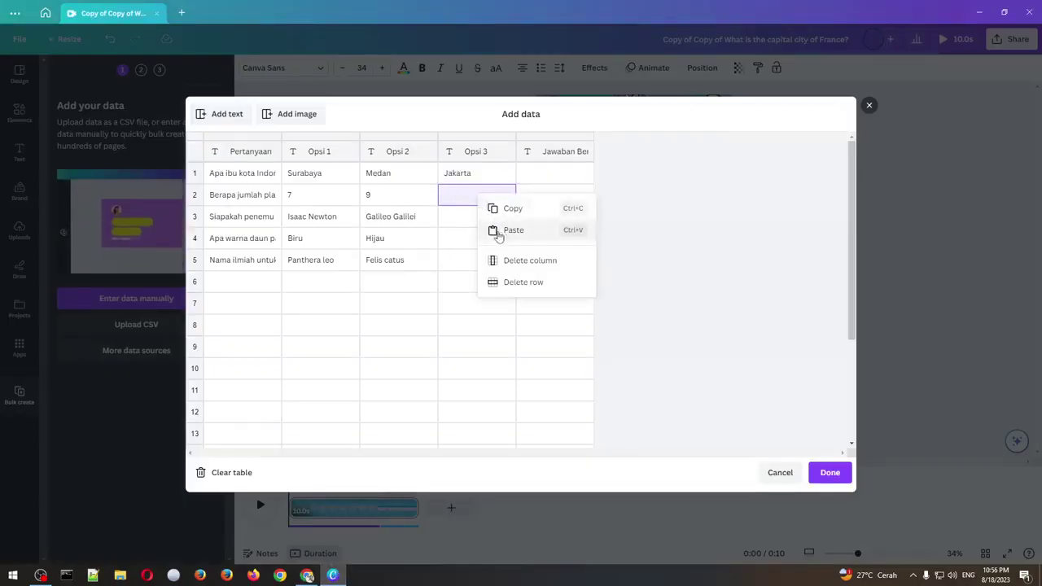
click(498, 232)
Copy "Albert Einstein" from question 3 in the ChatGPT table into row 3 of Canva's Opsi 3 column.
key(alt+Tab)
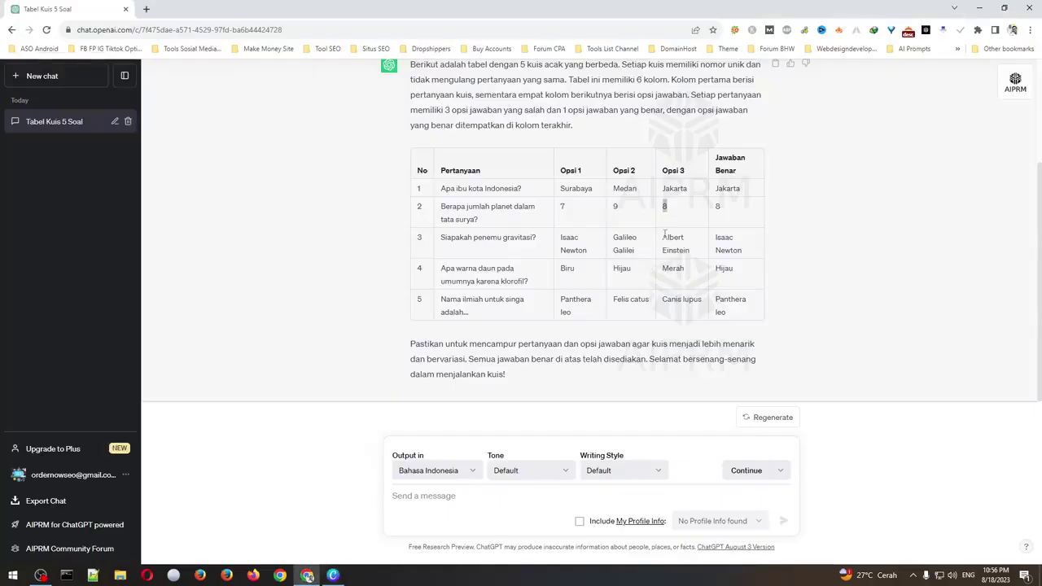
triple_click(690, 252)
right_click(683, 244)
click(707, 254)
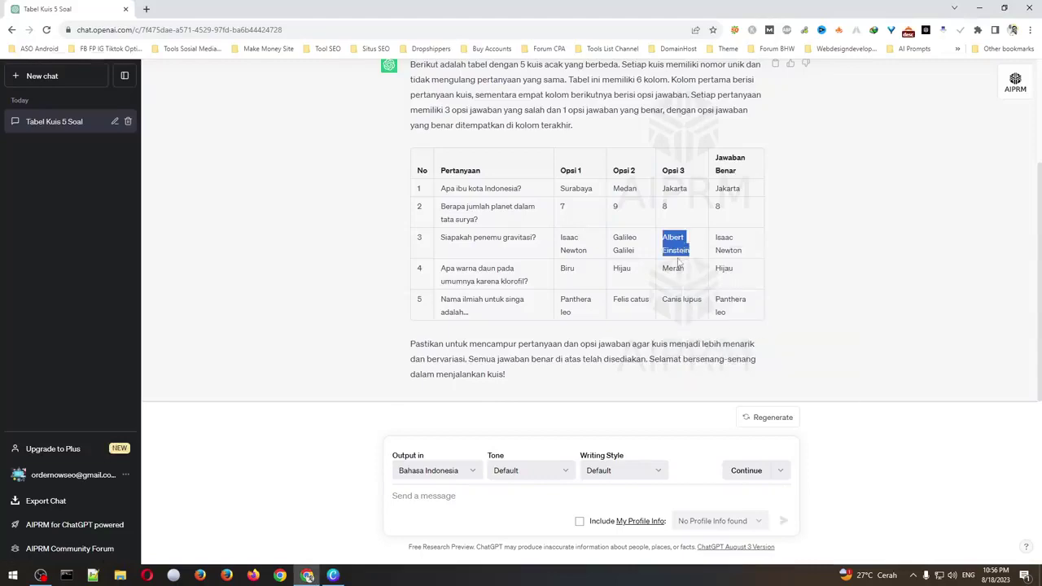
key(alt+Tab)
click(460, 227)
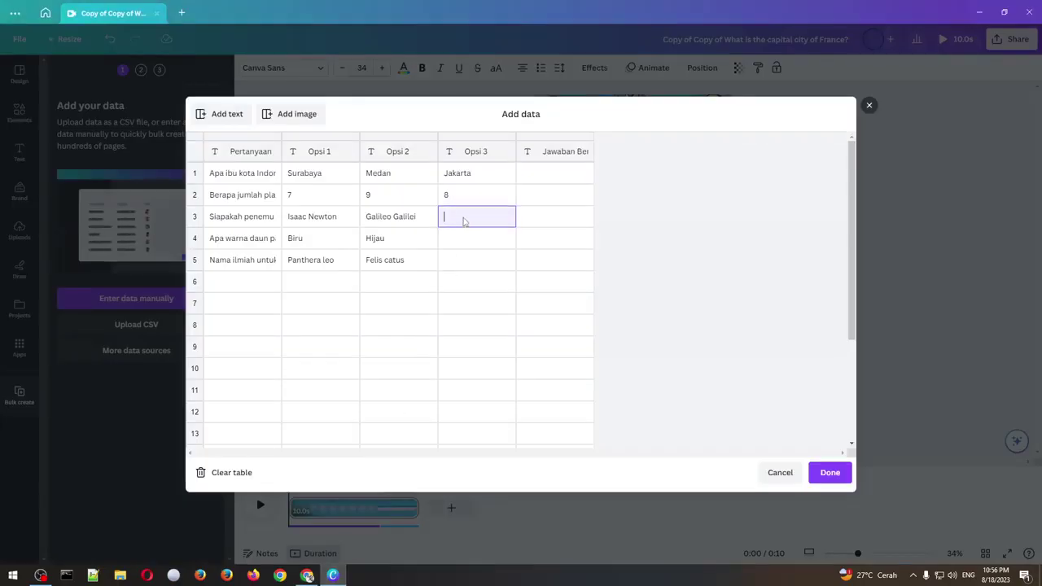
right_click(463, 221)
click(498, 253)
Copy "Merah" from question 4 in the ChatGPT table into row 4 of Canva's Opsi 3 column.
click(307, 574)
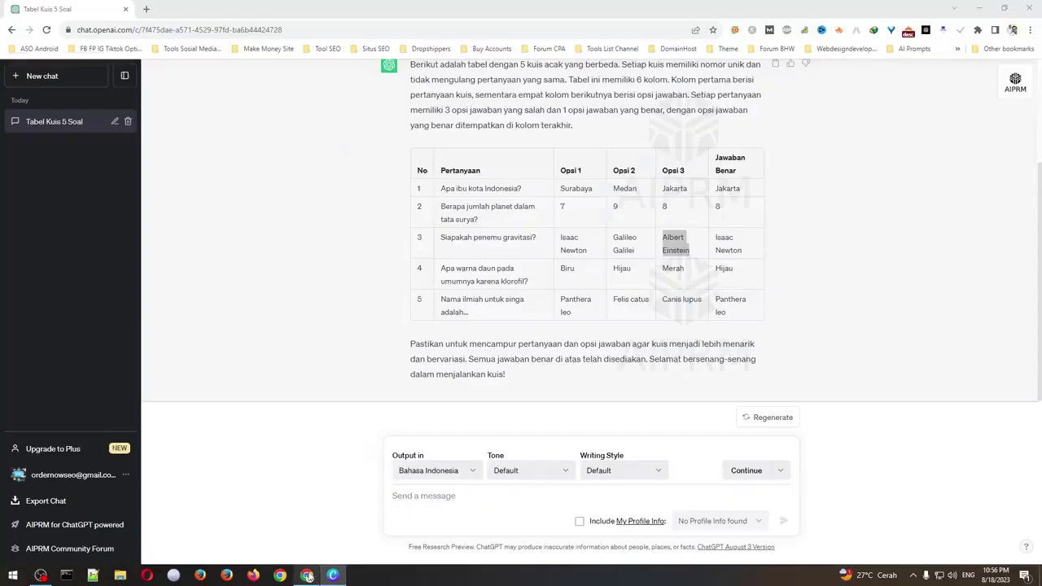
double_click(672, 268)
right_click(673, 269)
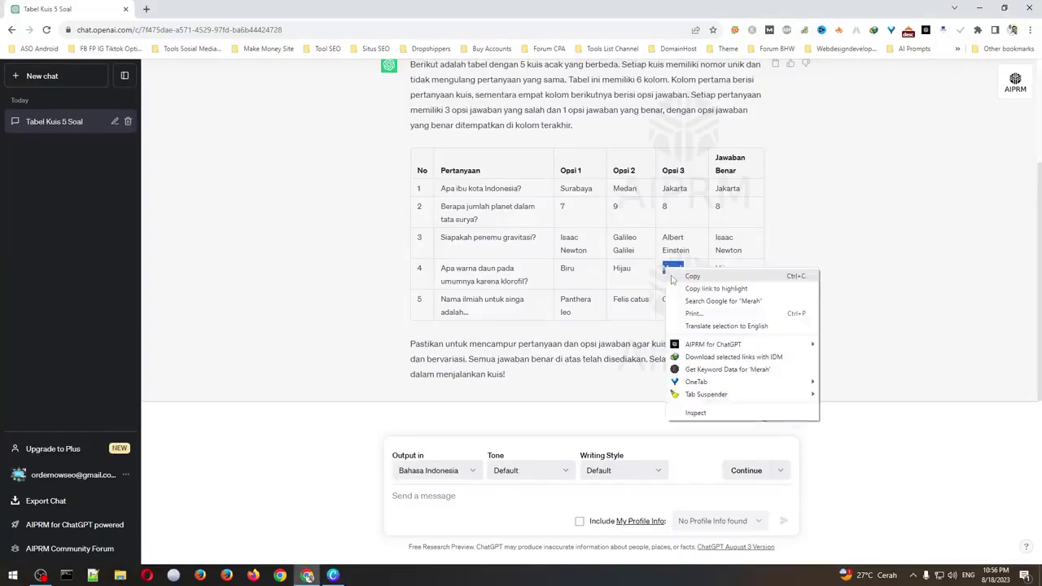
click(698, 277)
click(332, 575)
click(472, 239)
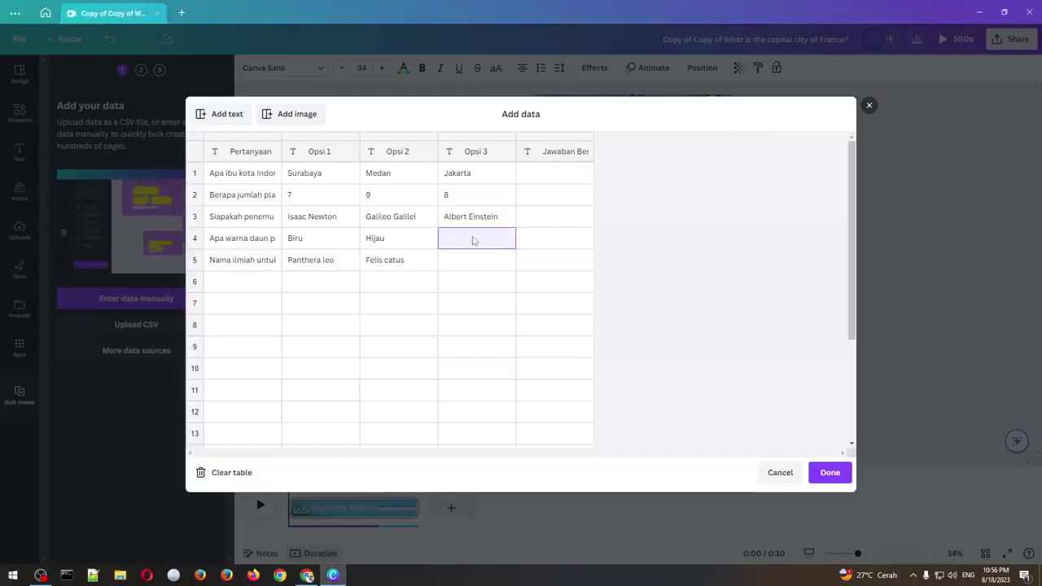
right_click(474, 239)
click(506, 273)
Copy "Canis lupus" from question 5 in the ChatGPT table into row 5 of Canva's Opsi 3 column.
click(307, 575)
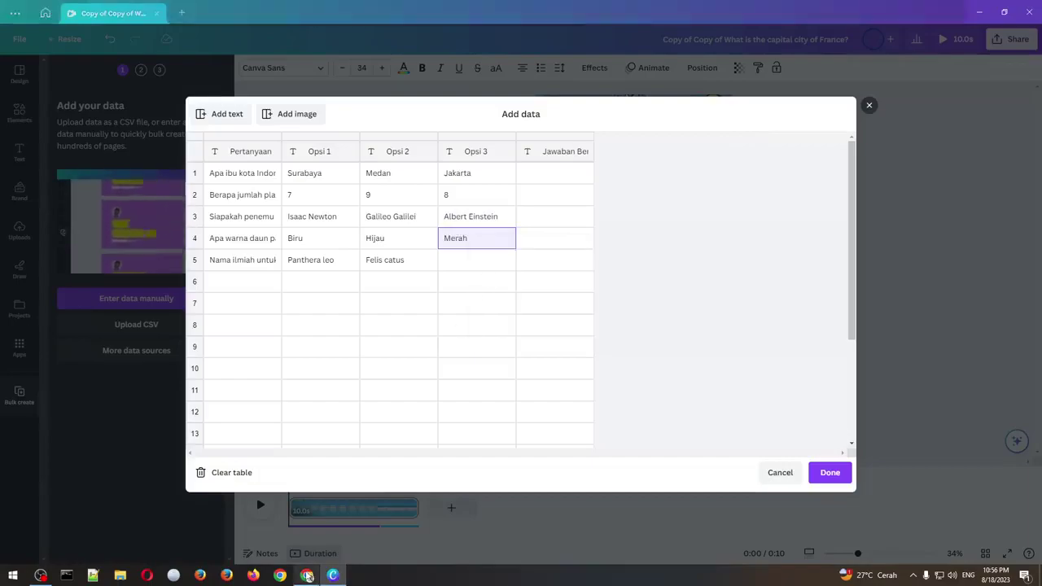
double_click(672, 300)
right_click(674, 301)
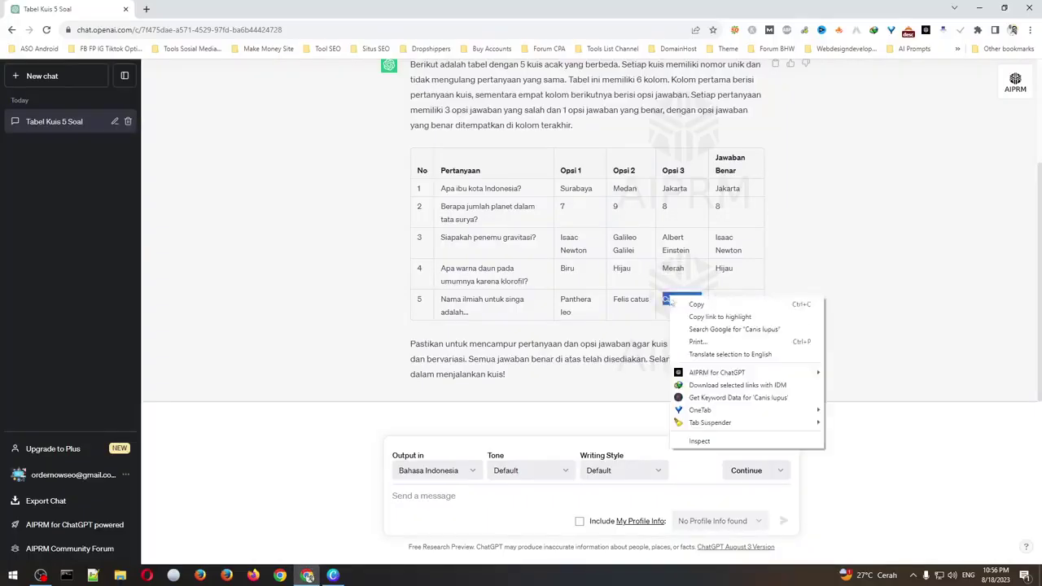
click(698, 309)
click(340, 575)
click(470, 259)
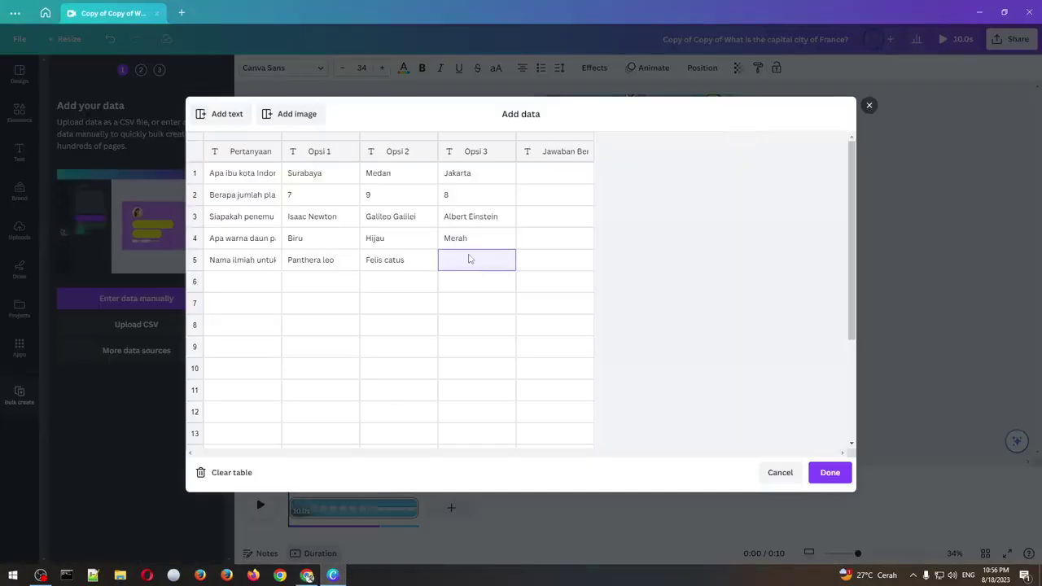
right_click(468, 261)
click(486, 299)
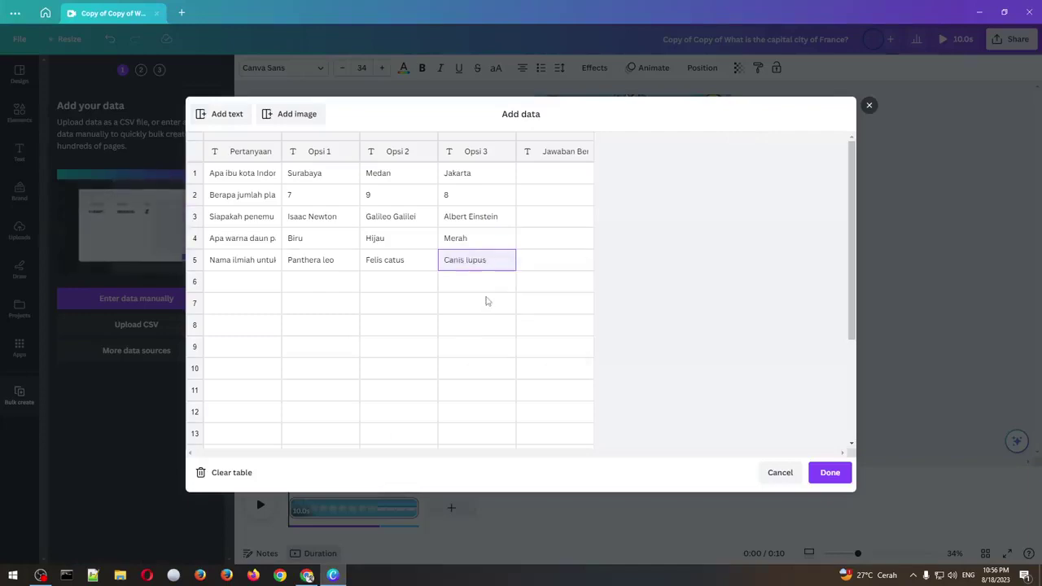
Copy "Jakarta" from the Jawaban Benar column of the ChatGPT table into row 1 of Canva's Jawaban Benar column.
click(314, 574)
double_click(719, 191)
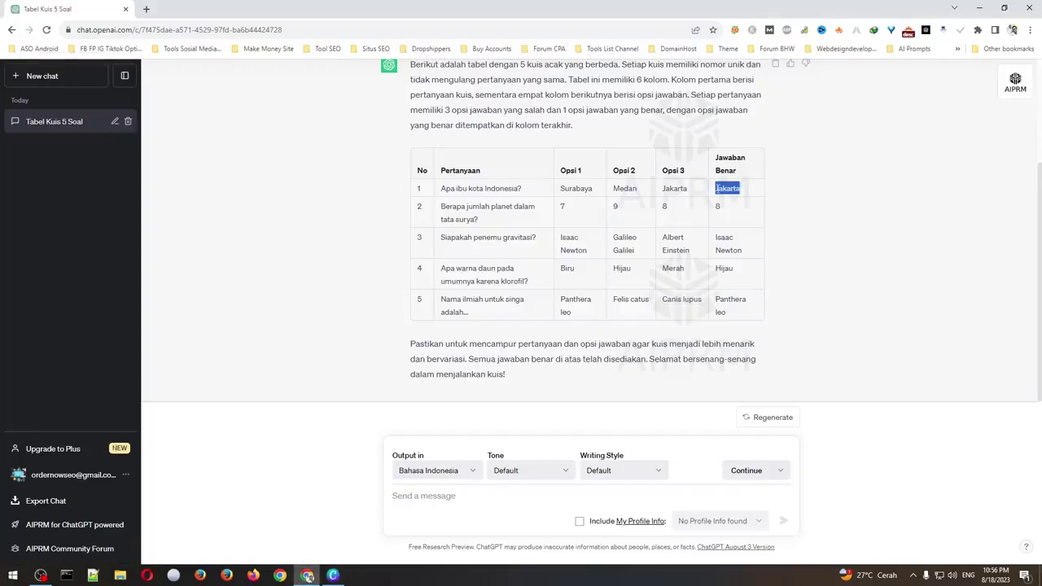
click(332, 574)
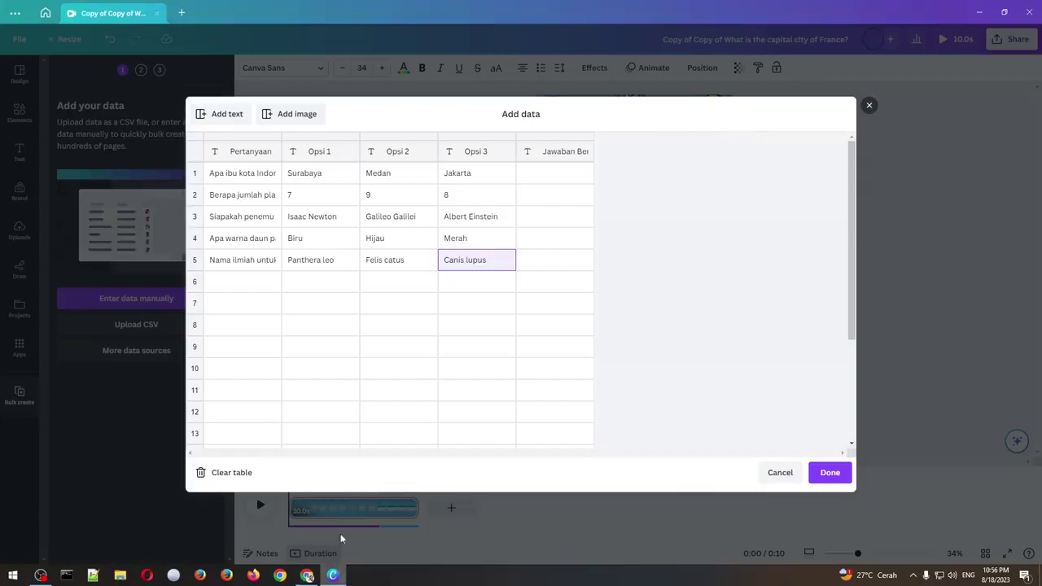
click(556, 168)
right_click(548, 179)
click(562, 214)
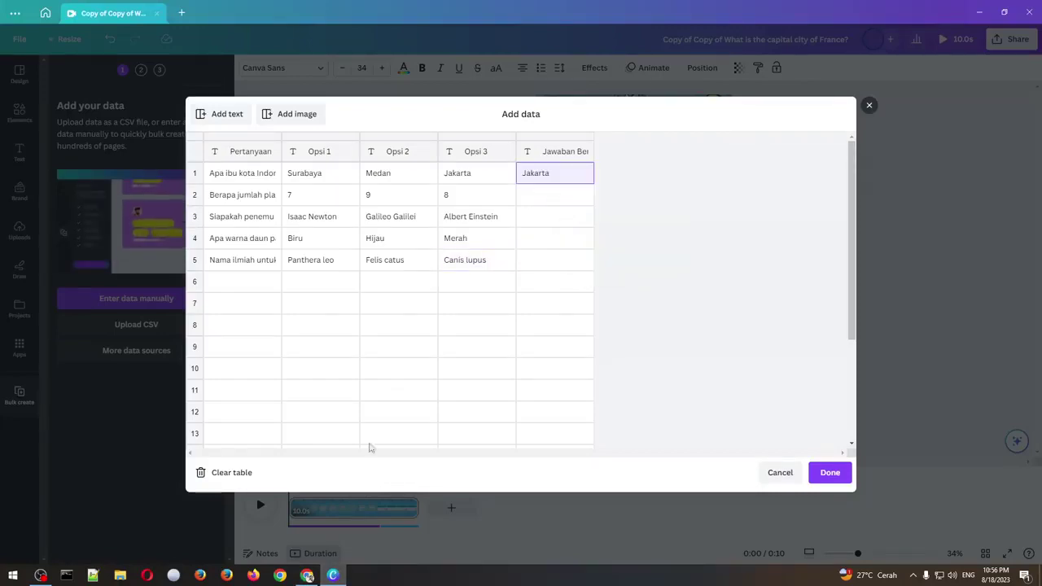
Copy "8" from the Jawaban Benar column of the ChatGPT table into row 2 of Canva's Jawaban Benar column.
key(alt+Tab)
double_click(716, 207)
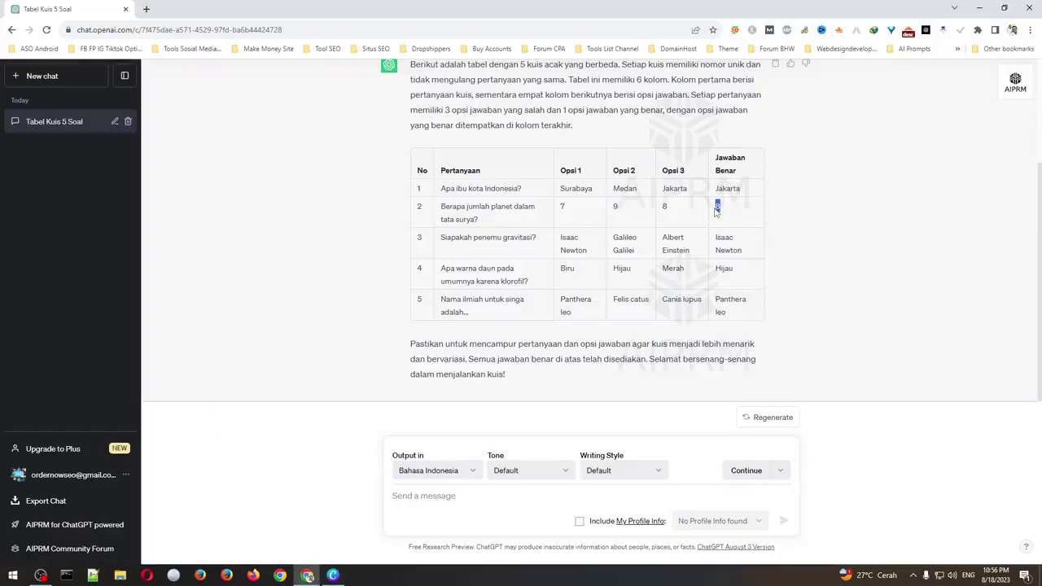
right_click(717, 209)
click(720, 217)
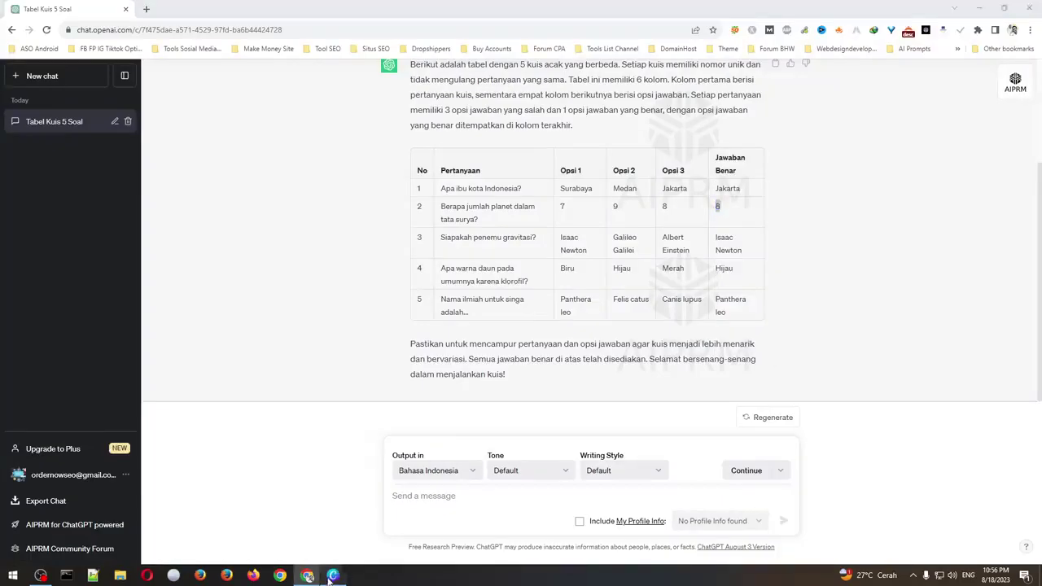
key(alt+Tab)
click(530, 195)
click(530, 198)
right_click(531, 199)
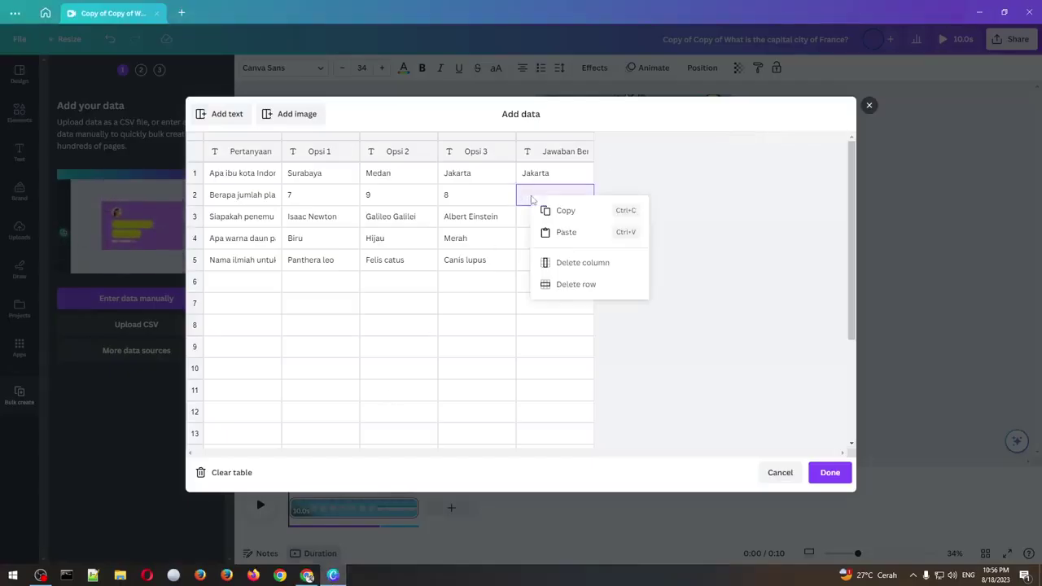
click(546, 233)
Copy the correct answer "Isaac Newton" from question 3 in the ChatGPT table into row 3 of Canva's Jawaban Benar column.
click(307, 576)
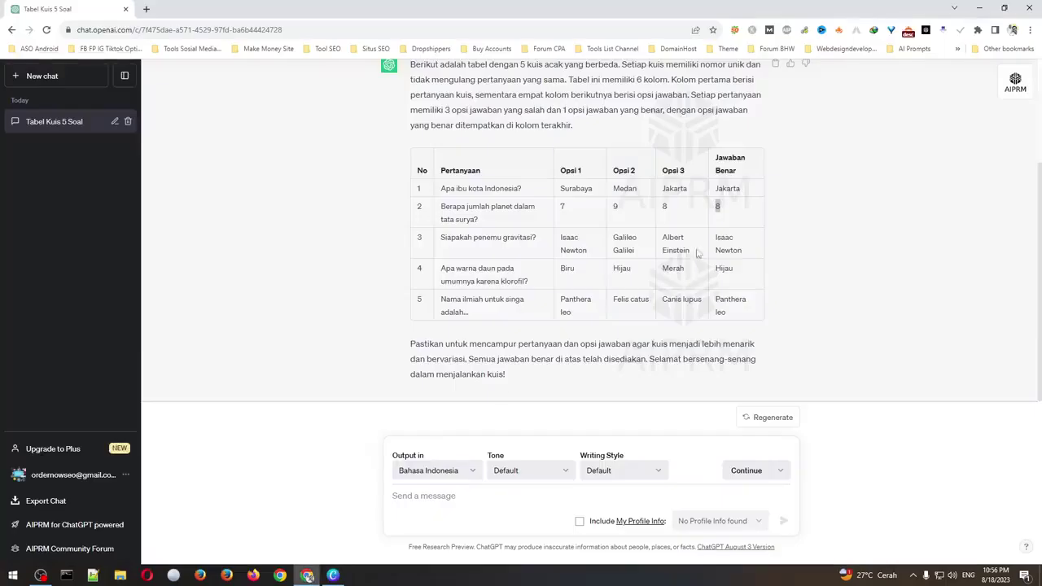
triple_click(740, 257)
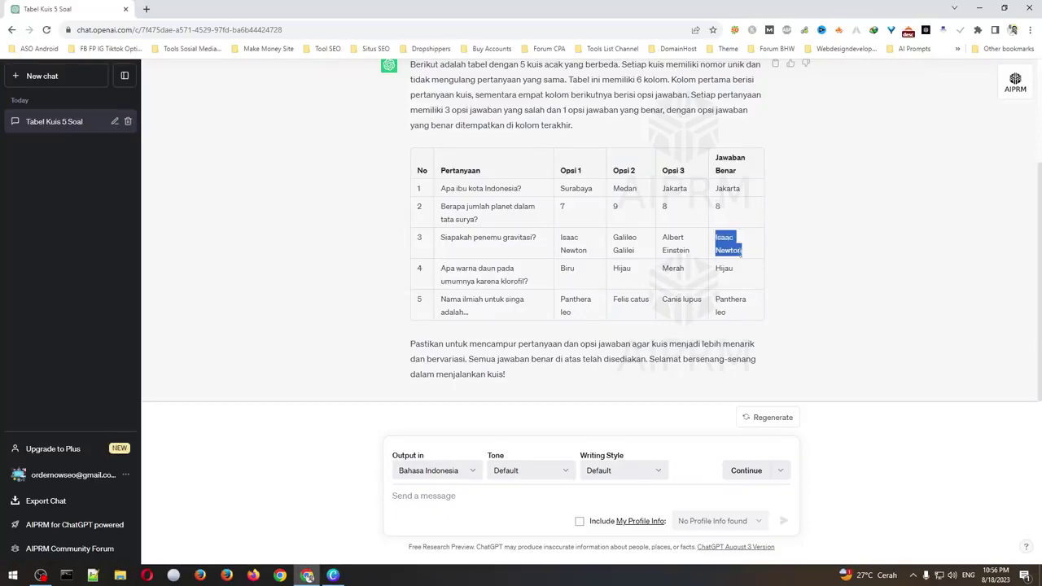
right_click(736, 249)
click(753, 259)
click(334, 576)
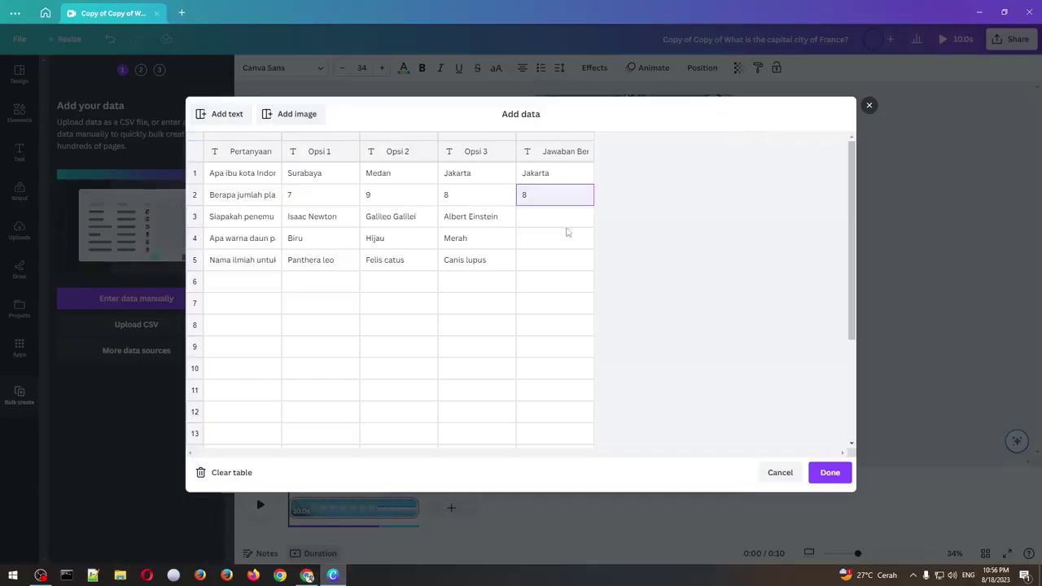
click(541, 217)
right_click(550, 218)
click(580, 252)
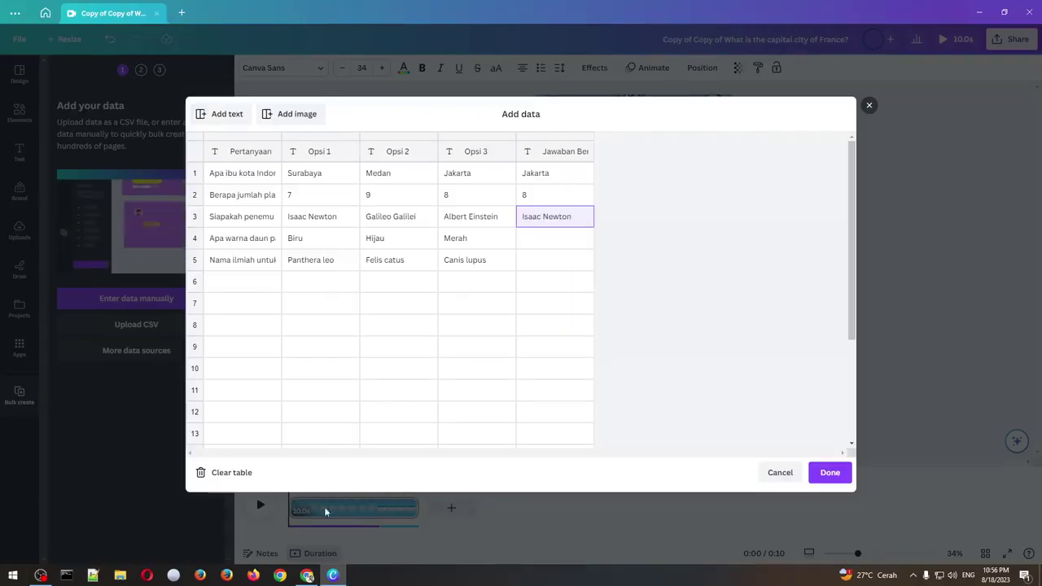
Copy the correct answer "Hijau" from question 4 in the ChatGPT table into row 4 of Canva's Jawaban Benar column.
click(307, 575)
double_click(723, 268)
right_click(724, 268)
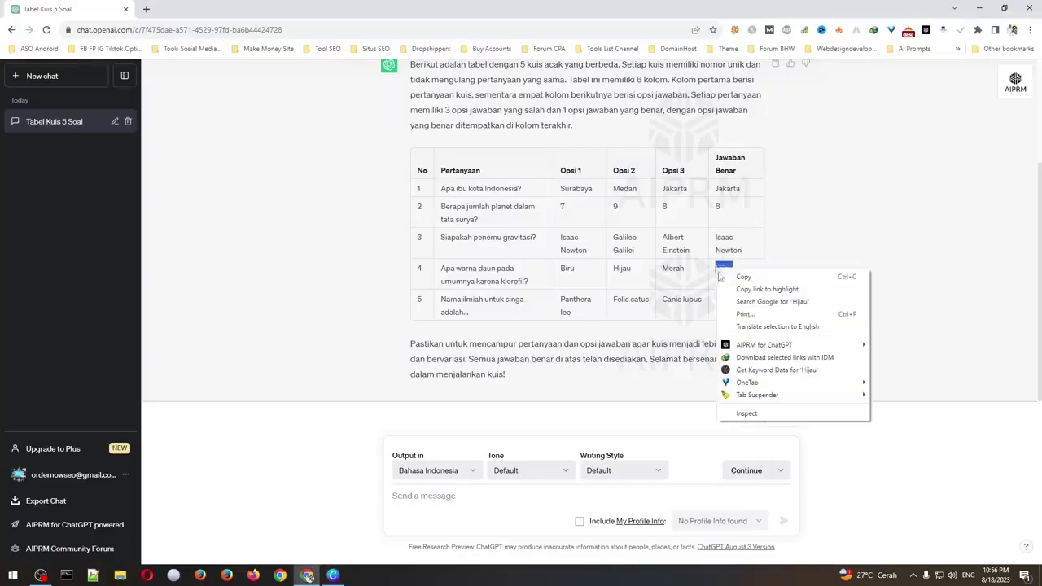
click(736, 276)
click(334, 576)
click(555, 239)
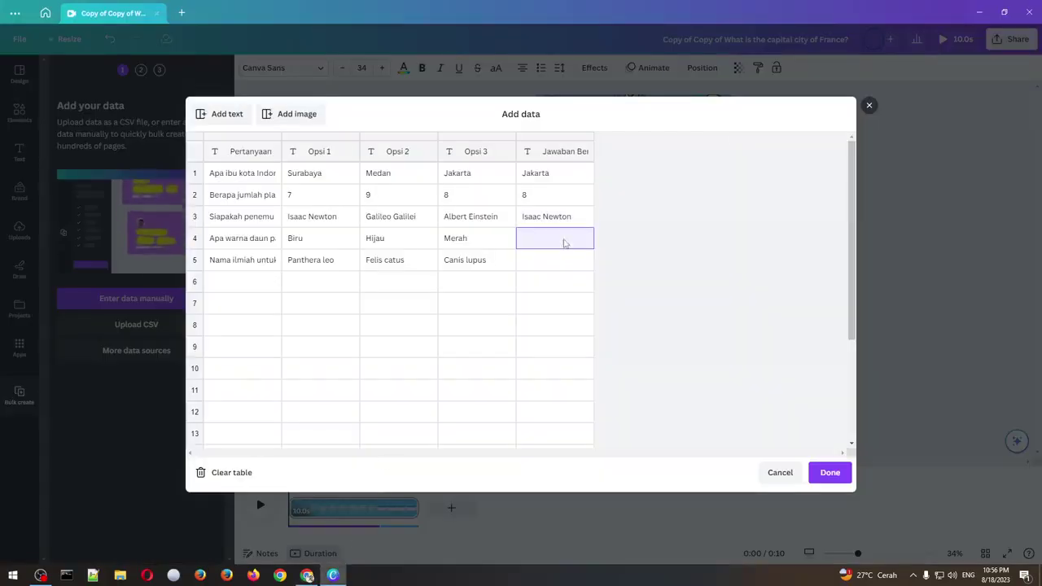
right_click(561, 239)
click(599, 276)
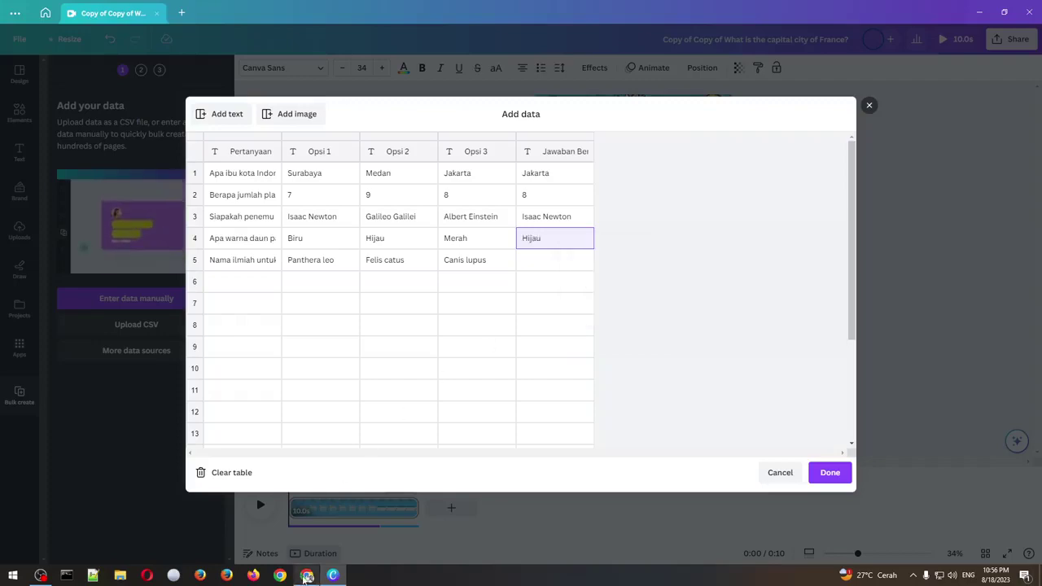
Copy the correct answer "Panthera leo" from question 5 in the ChatGPT table into row 5 of Canva's Jawaban Benar column.
click(306, 575)
drag(716, 297, 726, 314)
right_click(719, 295)
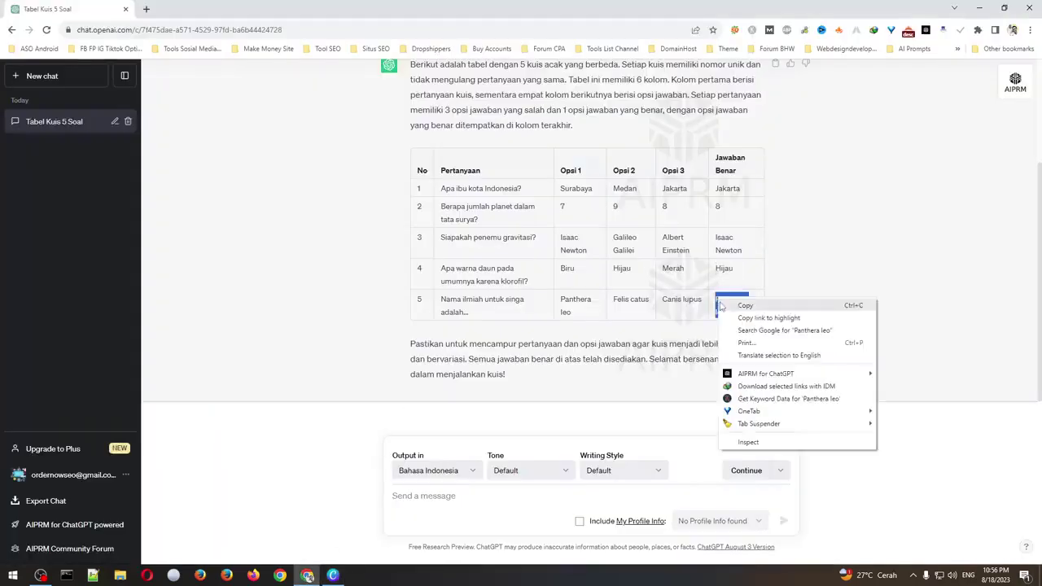
click(737, 303)
click(342, 575)
click(554, 260)
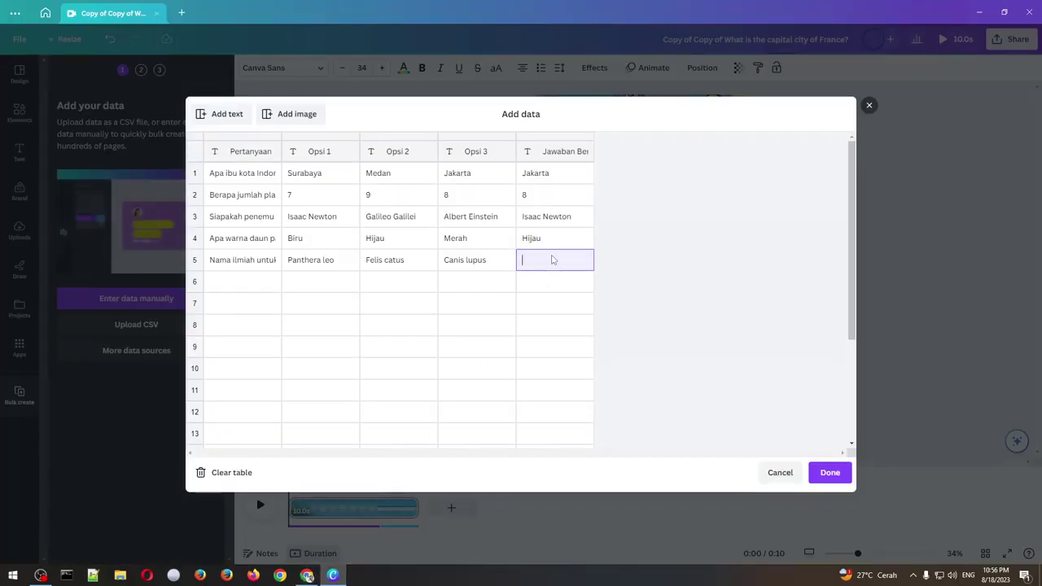
right_click(551, 260)
click(584, 292)
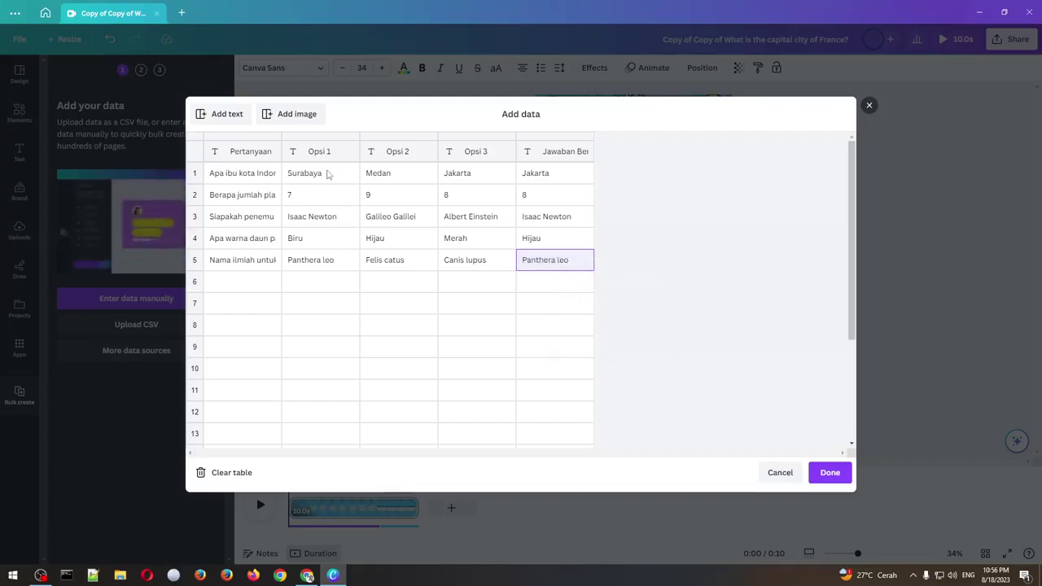
Finish the data table and connect the "Add a subheading" text to the Pertanyaan data field.
click(829, 472)
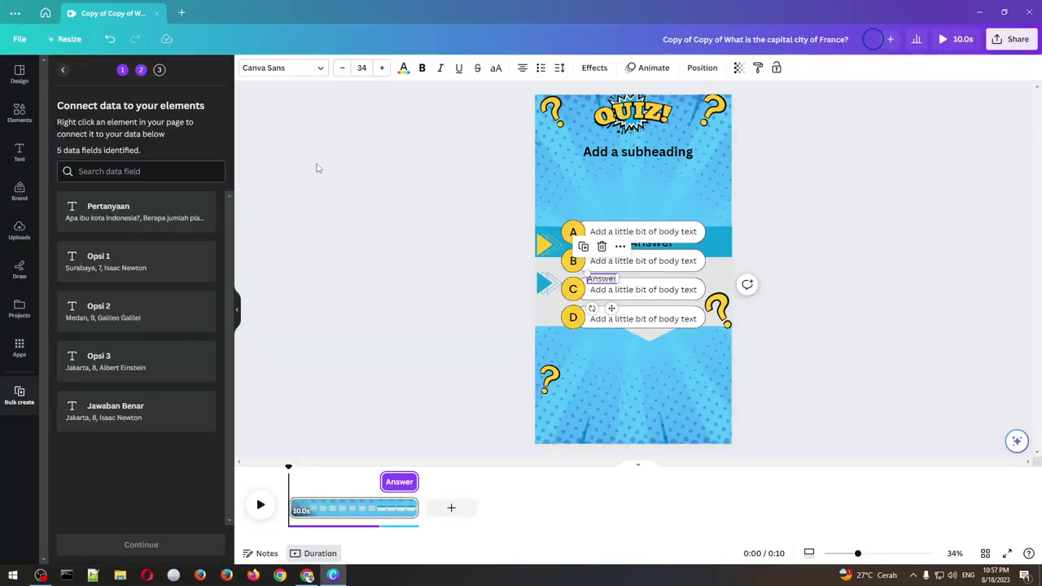
right_click(595, 153)
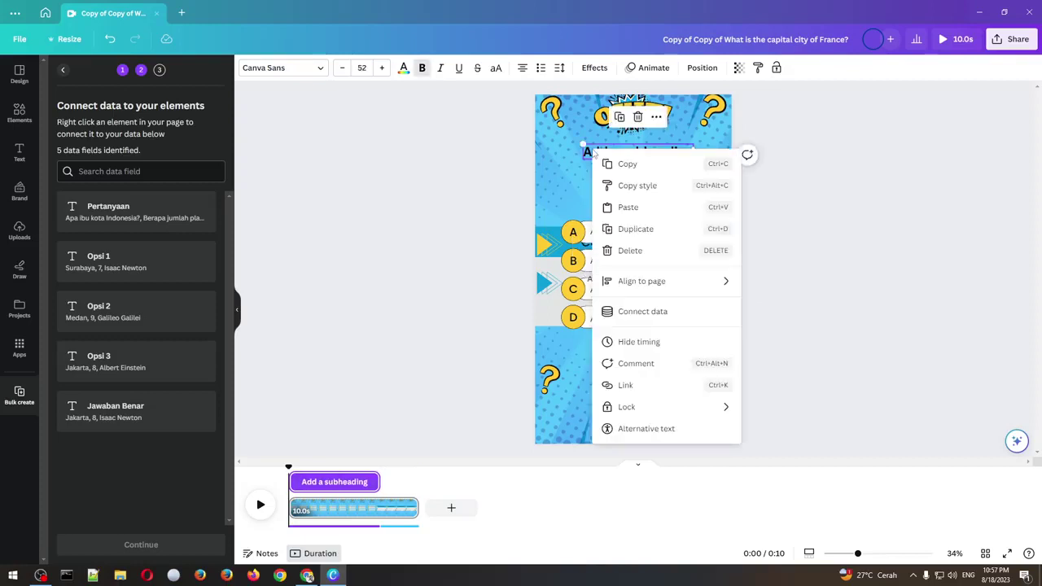
click(643, 312)
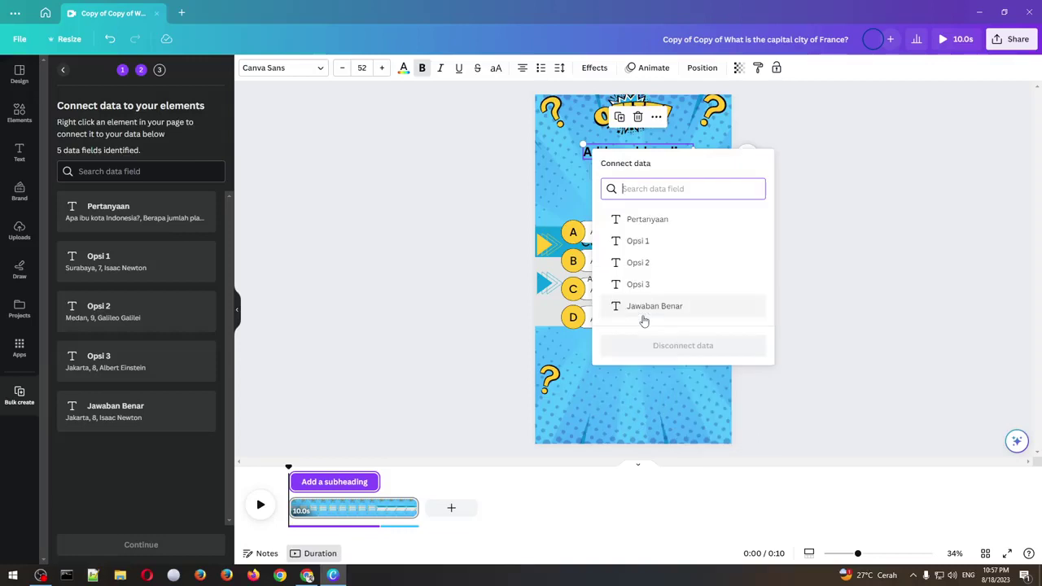
click(638, 220)
Connect the body text of answer A to the Opsi 1 data field.
click(612, 236)
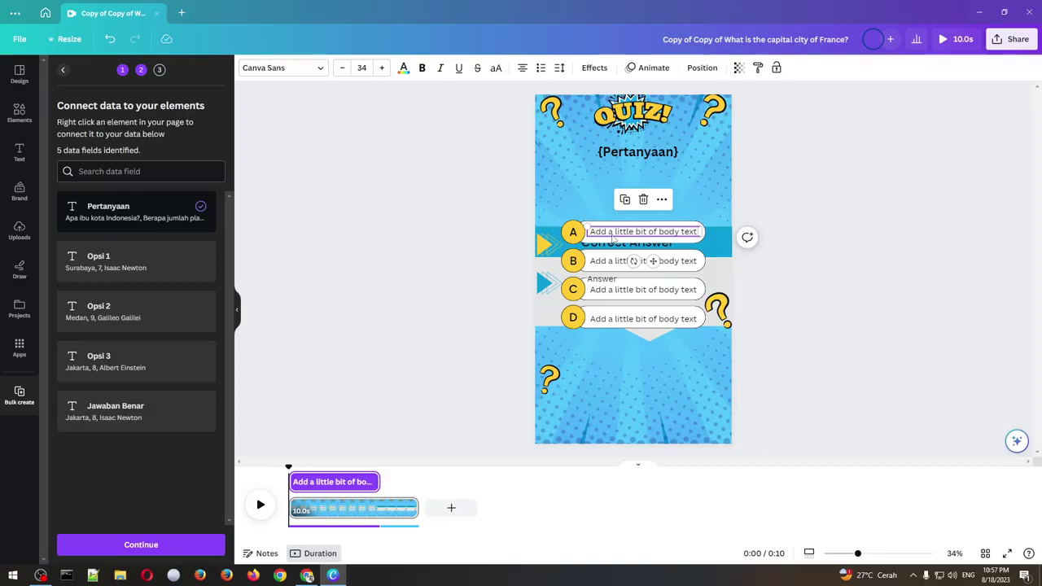
right_click(612, 237)
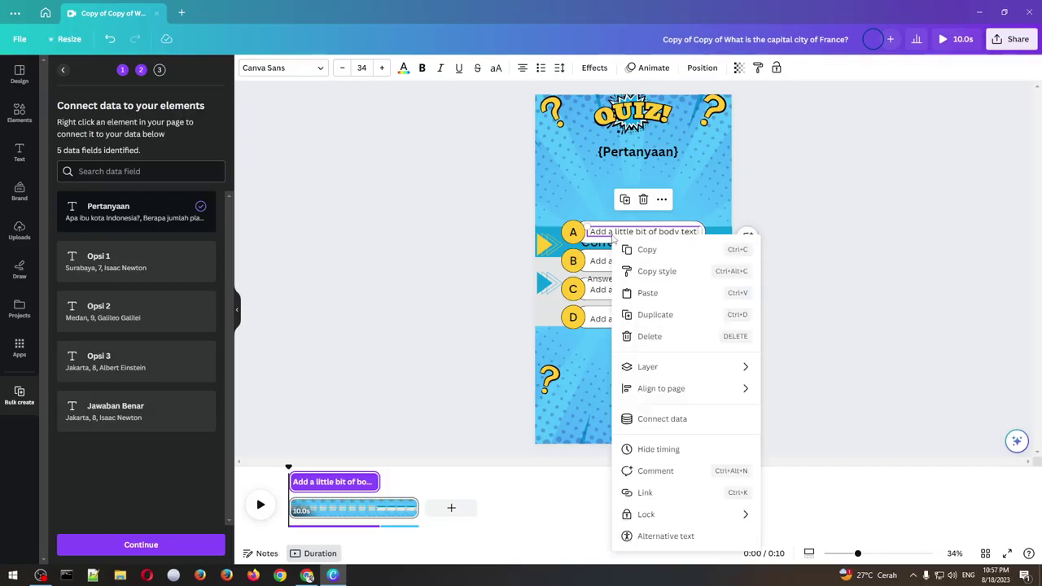
click(659, 419)
click(656, 326)
Connect the body text of answer B to the Opsi 2 data field.
click(611, 260)
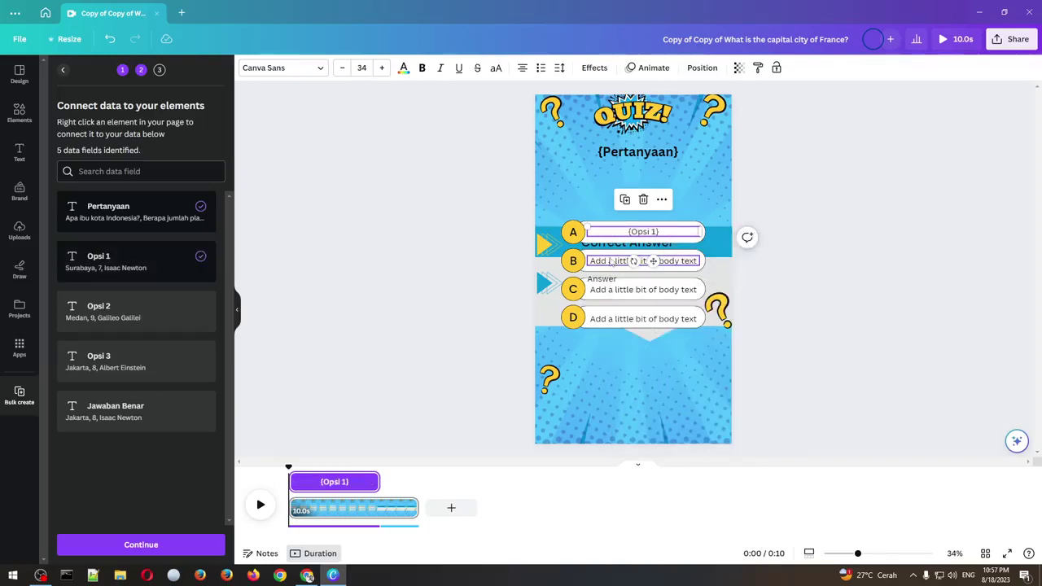
right_click(612, 258)
click(658, 429)
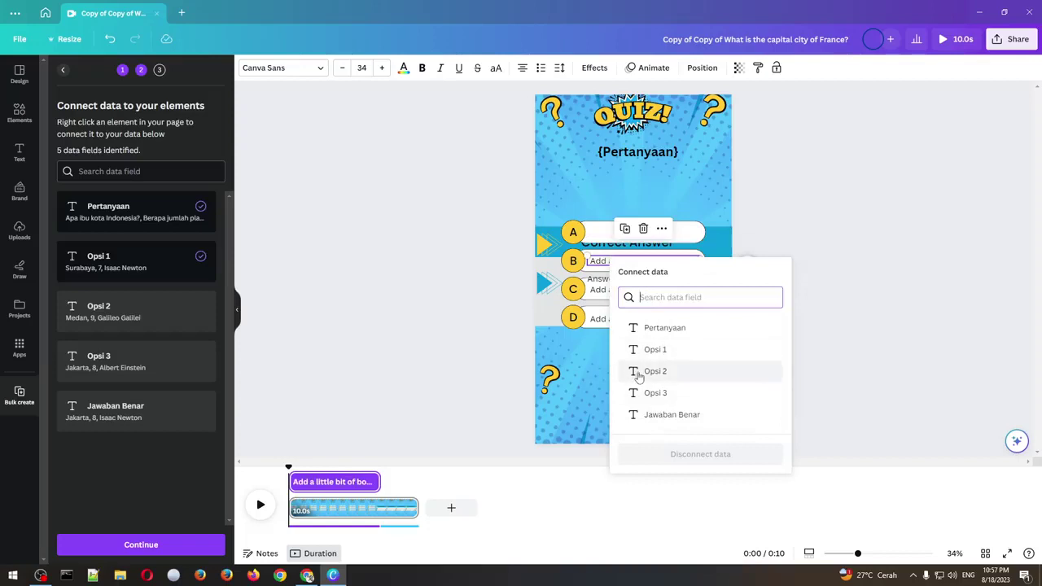
click(656, 371)
Connect the body text of answer C to the Opsi 3 data field and deselect it.
click(598, 295)
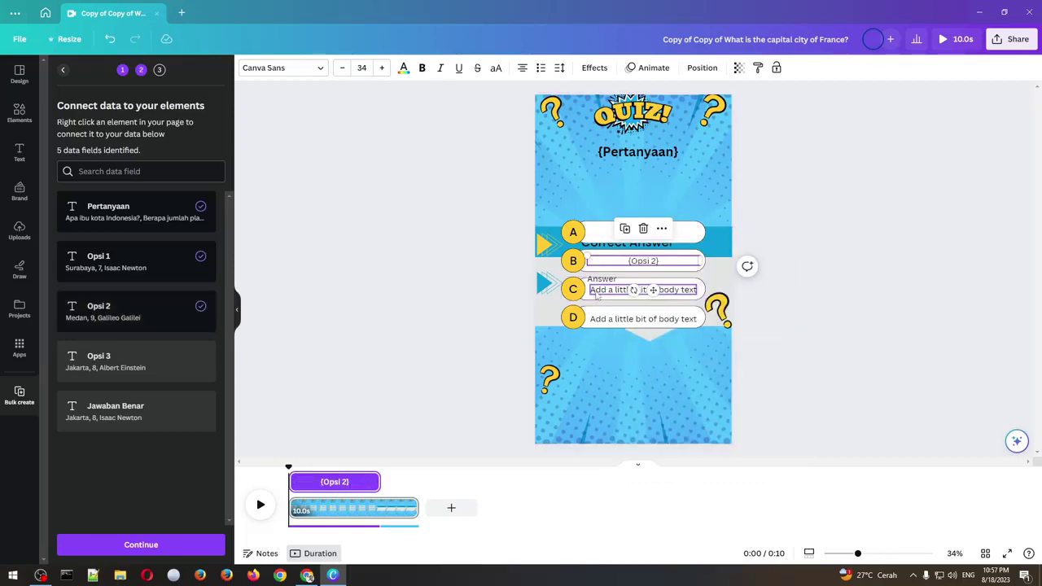
right_click(597, 296)
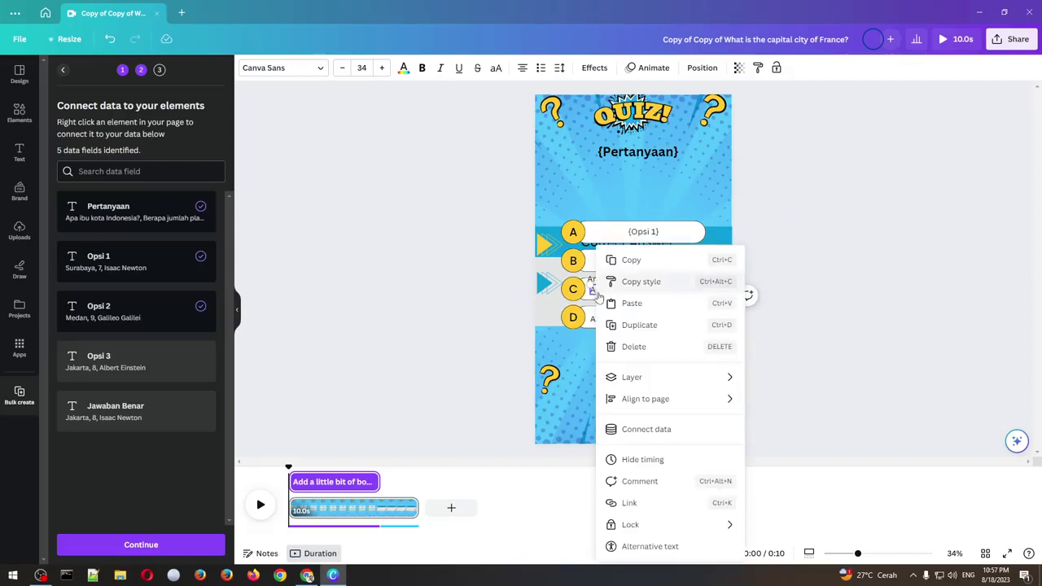
click(647, 429)
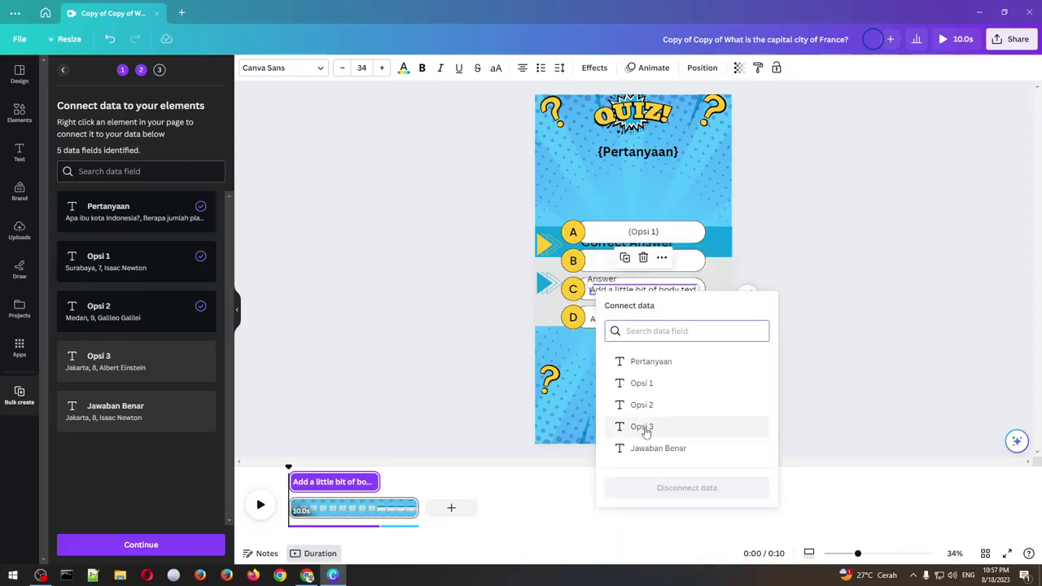
click(643, 427)
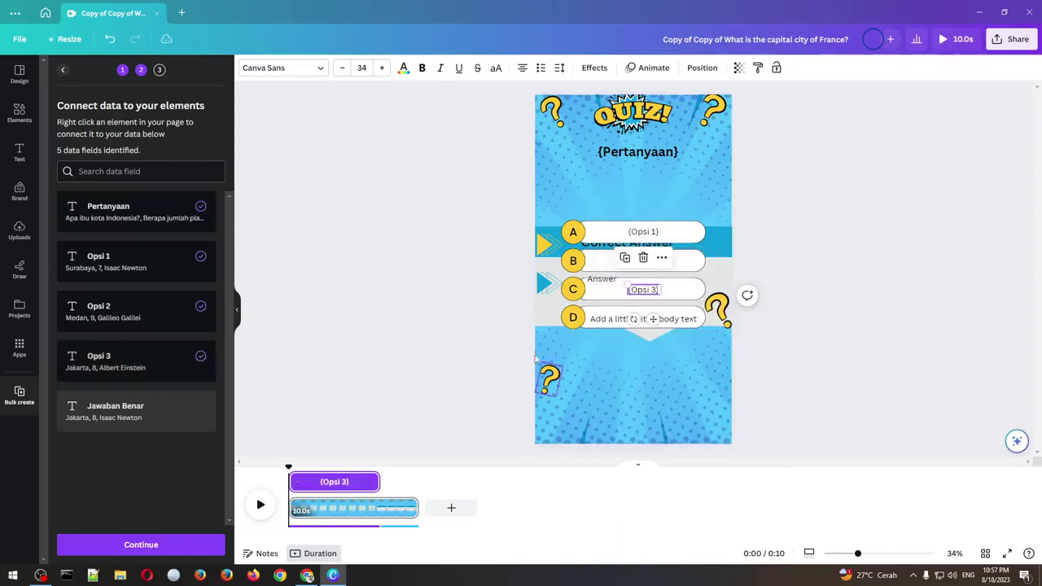
click(454, 320)
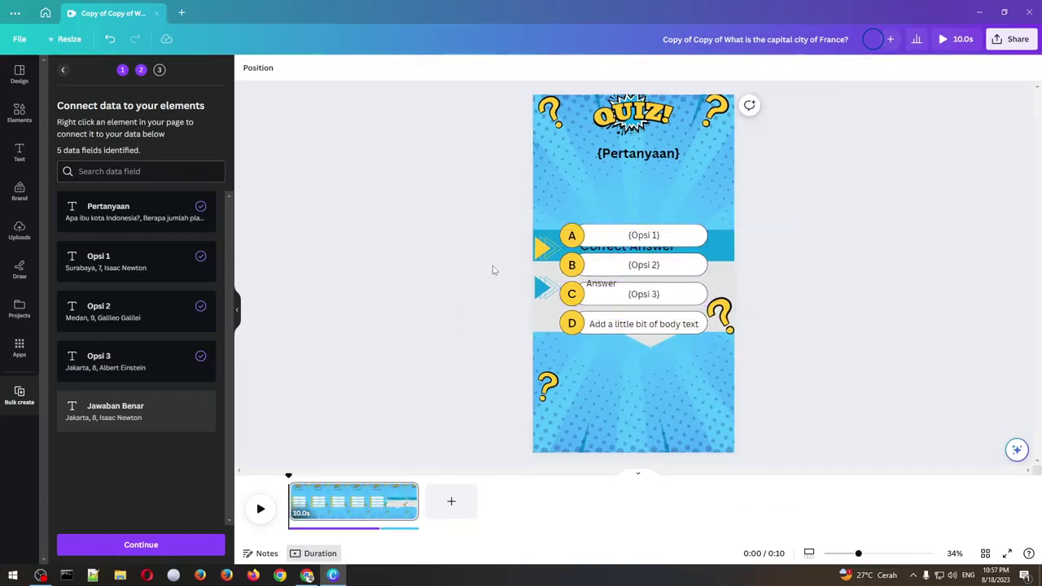
Connect the body text of answer D to the Jawaban Benar data field.
click(627, 325)
right_click(627, 326)
click(672, 430)
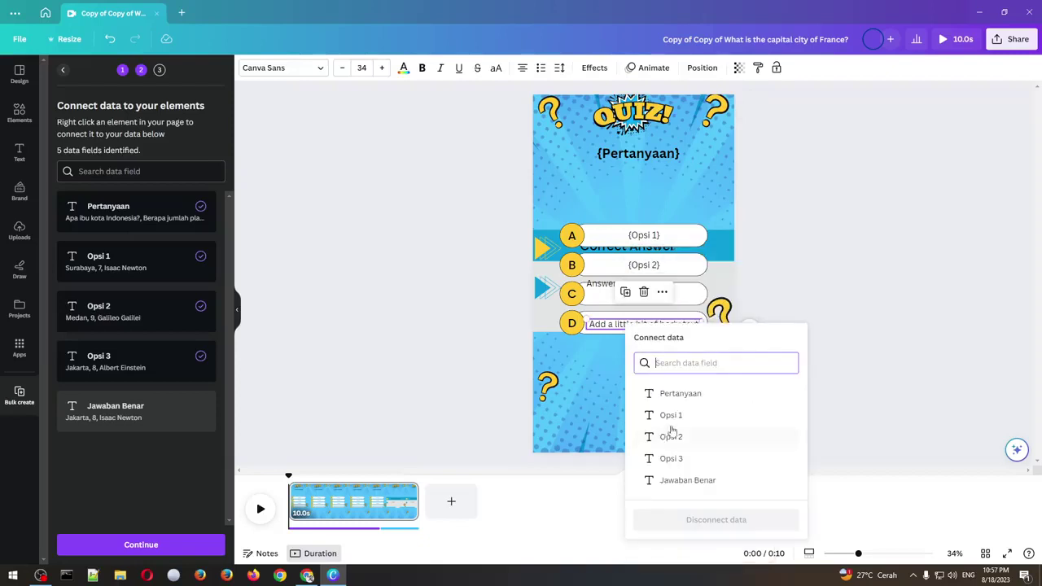
click(675, 479)
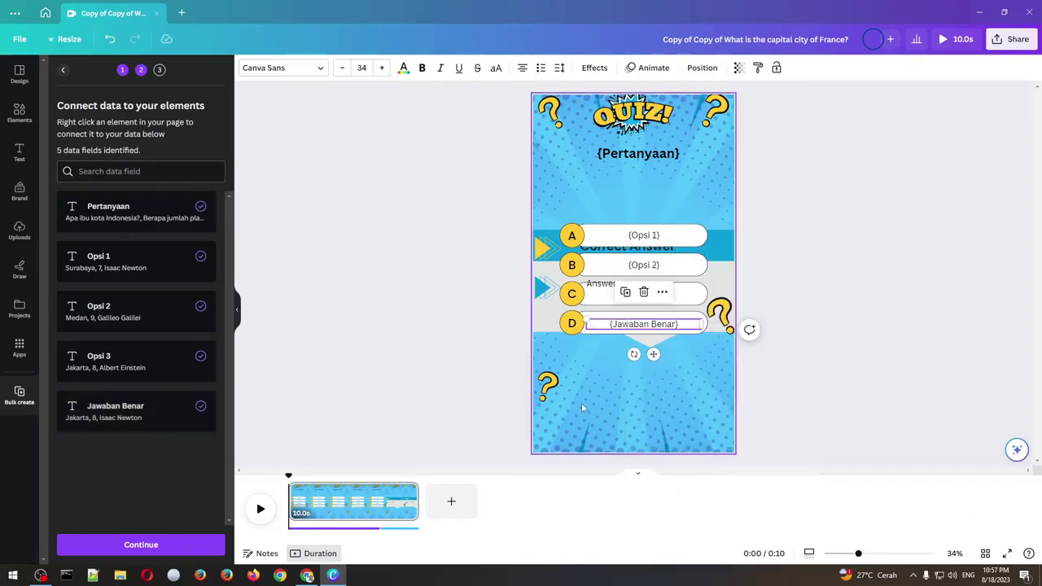
Connect the body text of answer D to the Opsi 3 data field and deselect it.
right_click(623, 326)
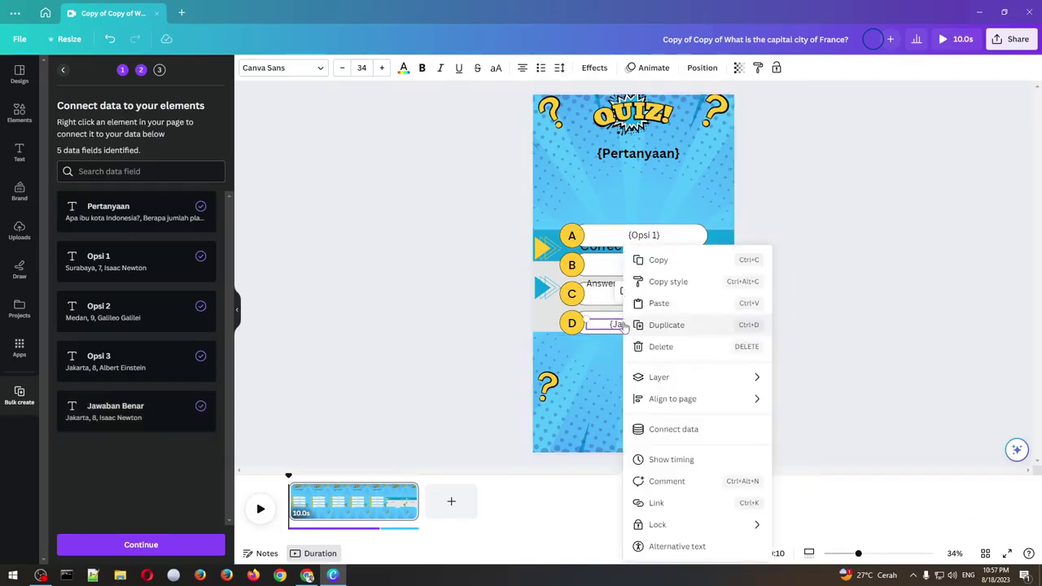
click(657, 430)
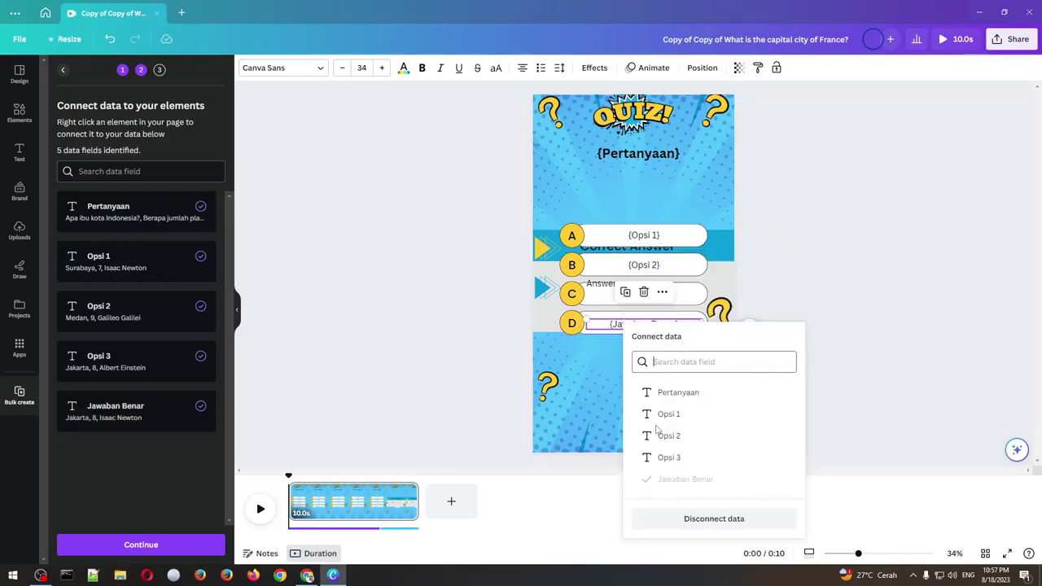
click(665, 456)
click(467, 299)
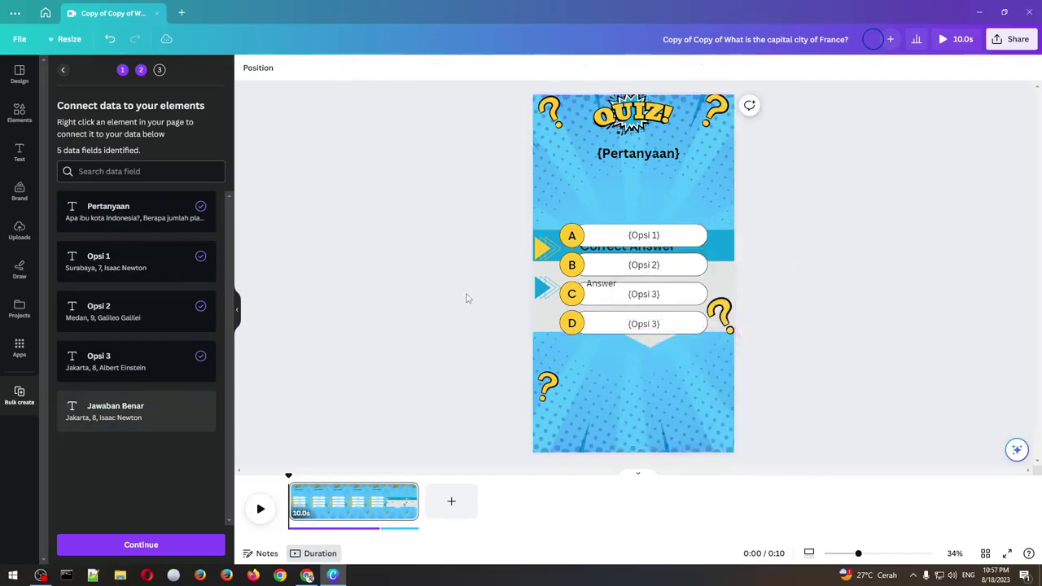
Connect the "Answer" text below the Correct Answer heading to the Jawaban Benar data field and deselect it.
right_click(598, 285)
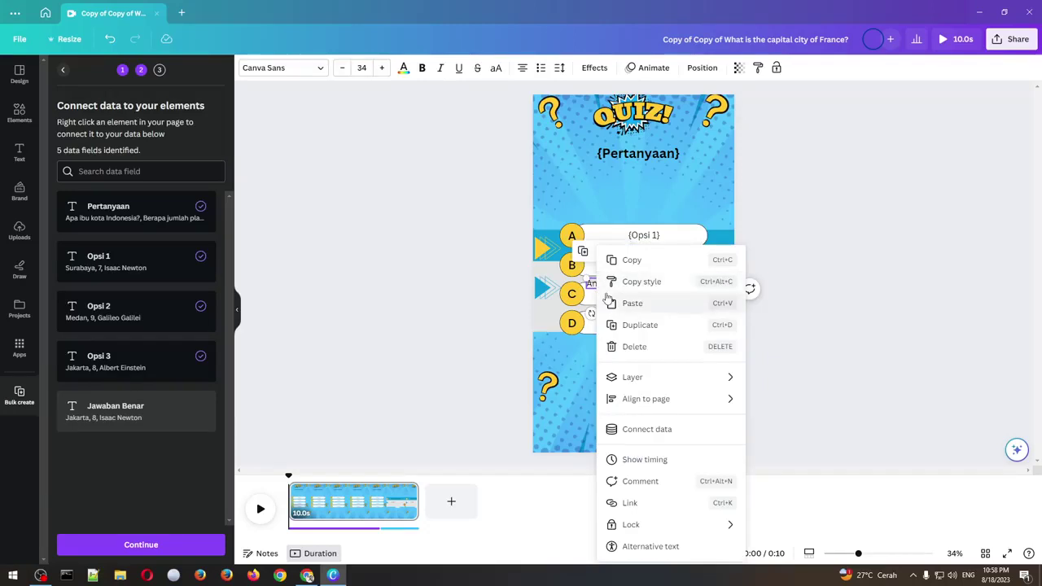
click(639, 429)
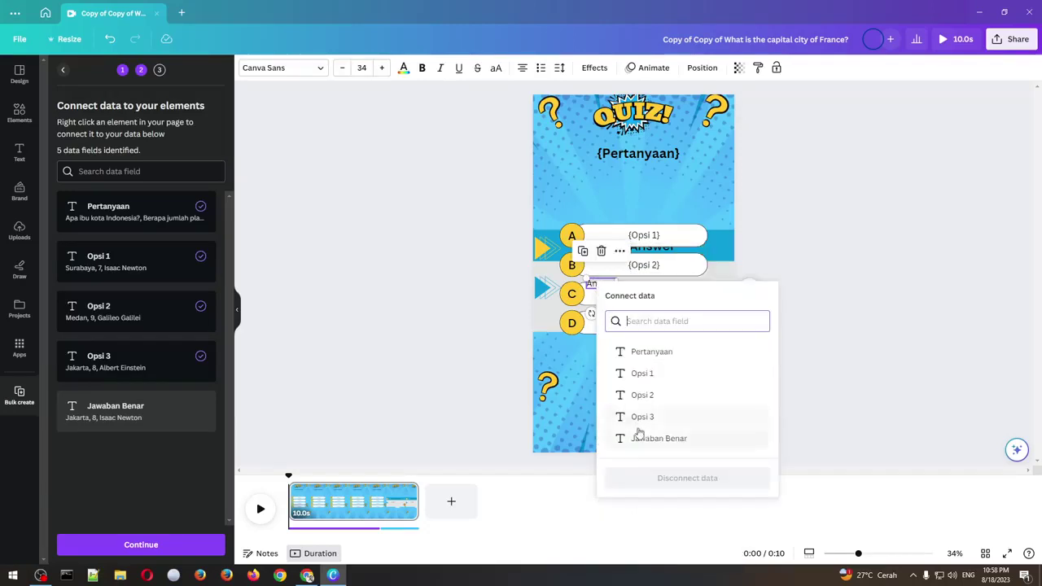
click(643, 437)
click(434, 292)
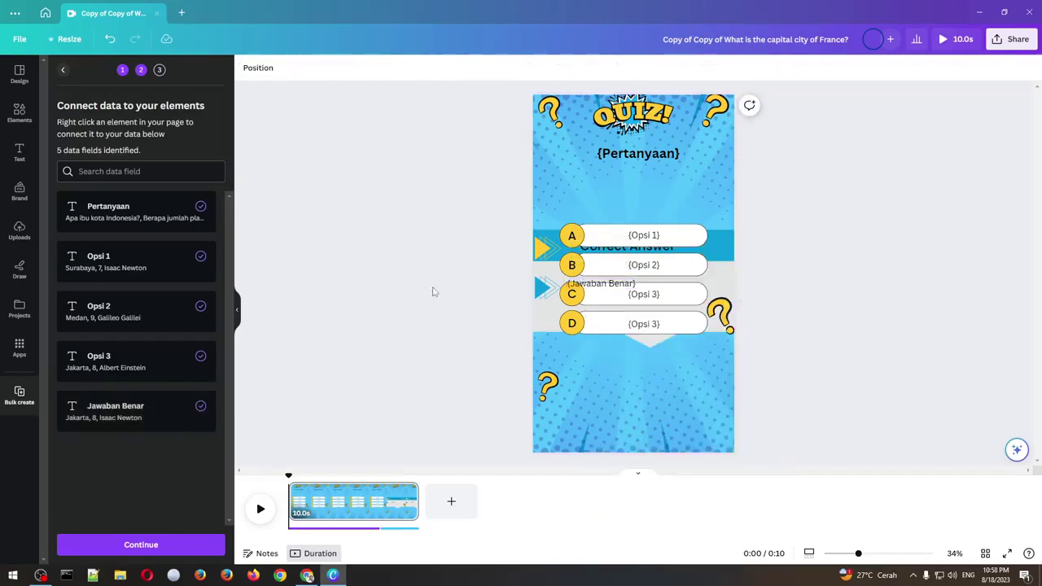